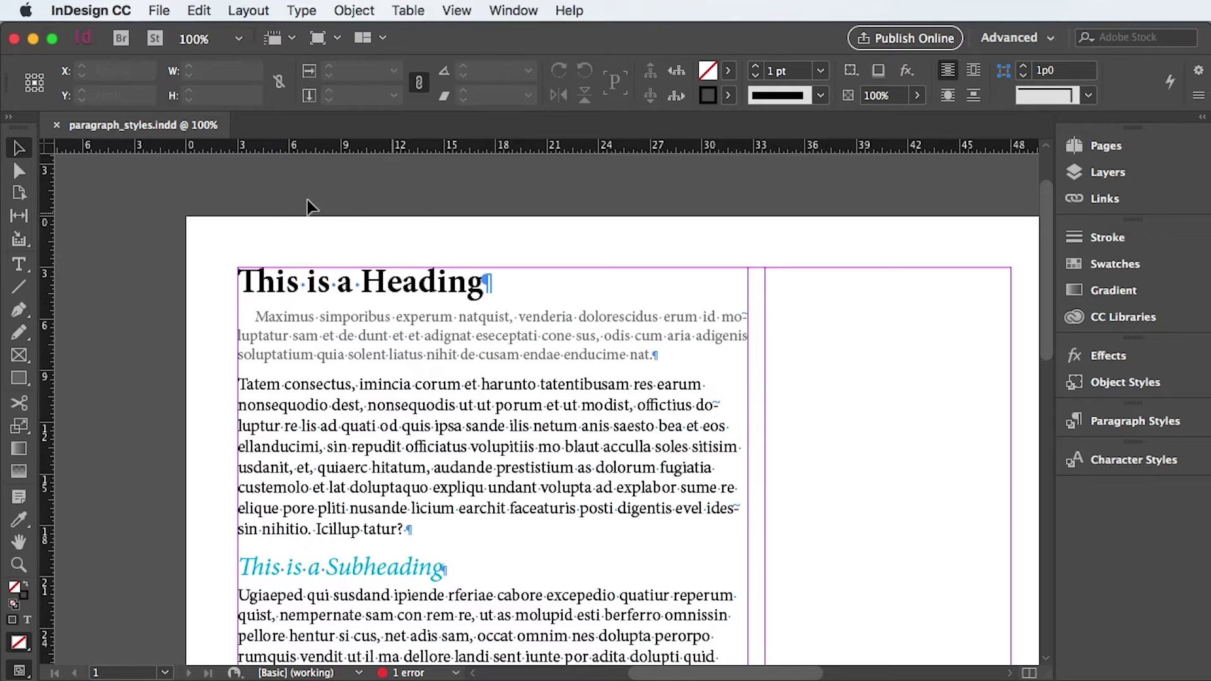
Select the Type tool so the article's text can be edited on the page.
{"action": "left_click", "coordinate": [19, 264]}
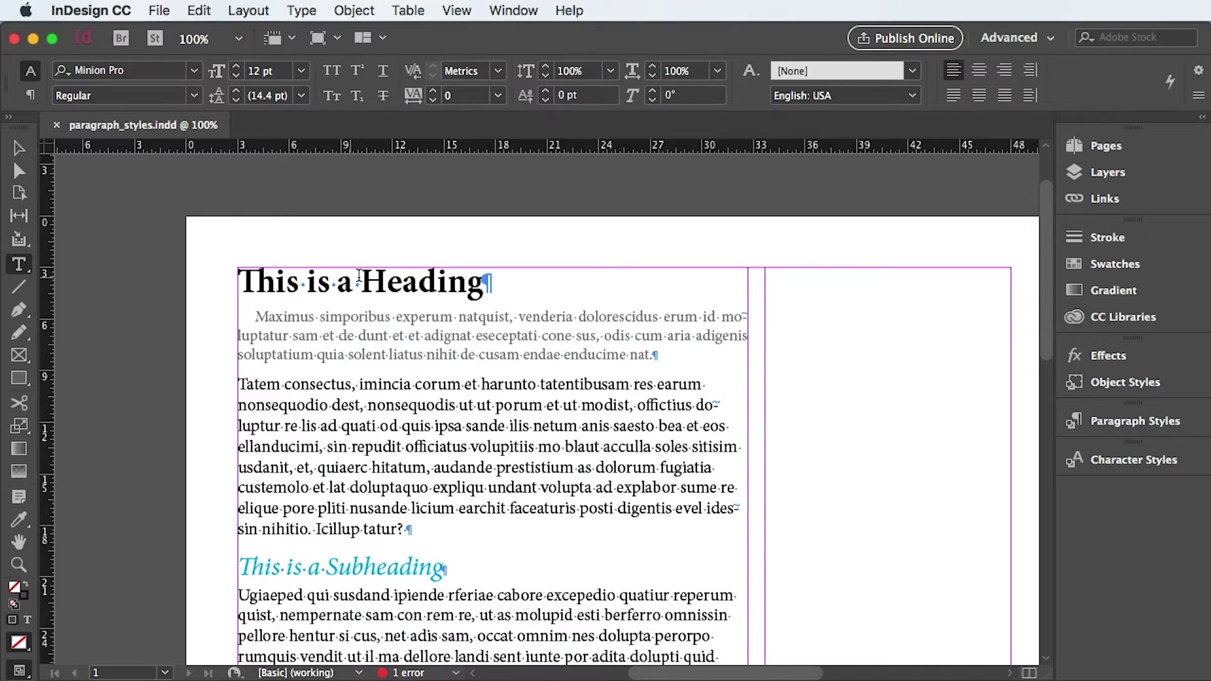
Create a 'Heading' paragraph style from the bold 24 pt heading and apply it to the heading.
{"action": "left_click", "coordinate": [388, 282]}
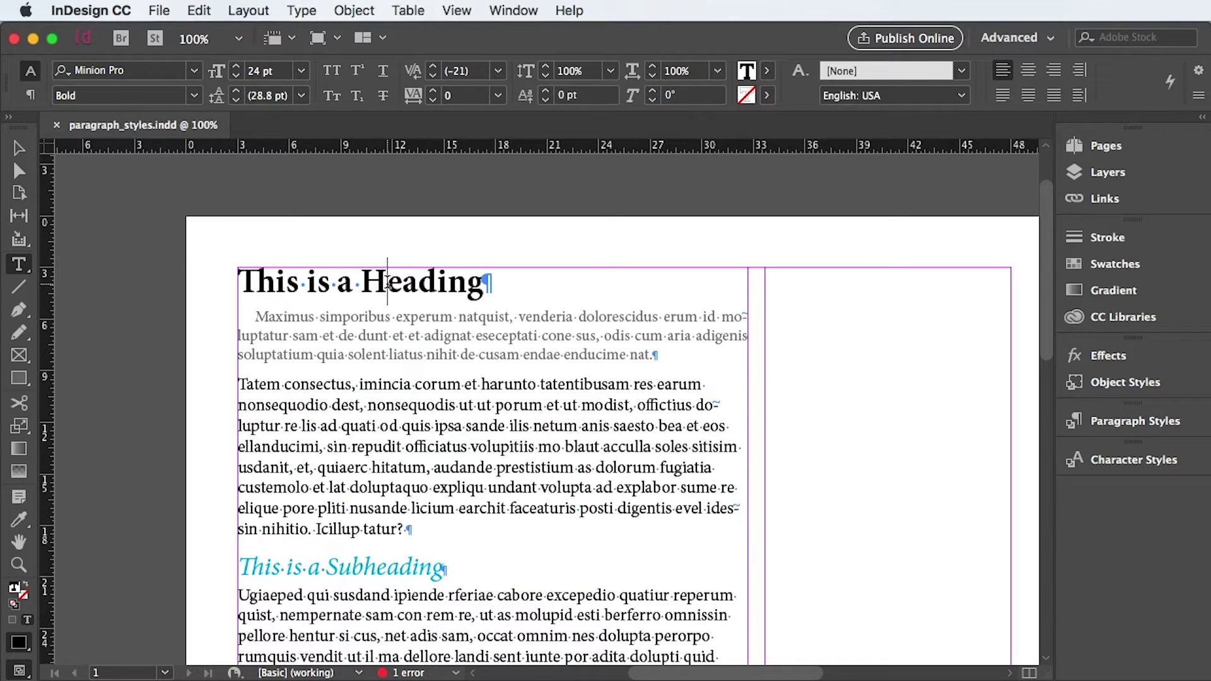
{"action": "left_click", "coordinate": [28, 94]}
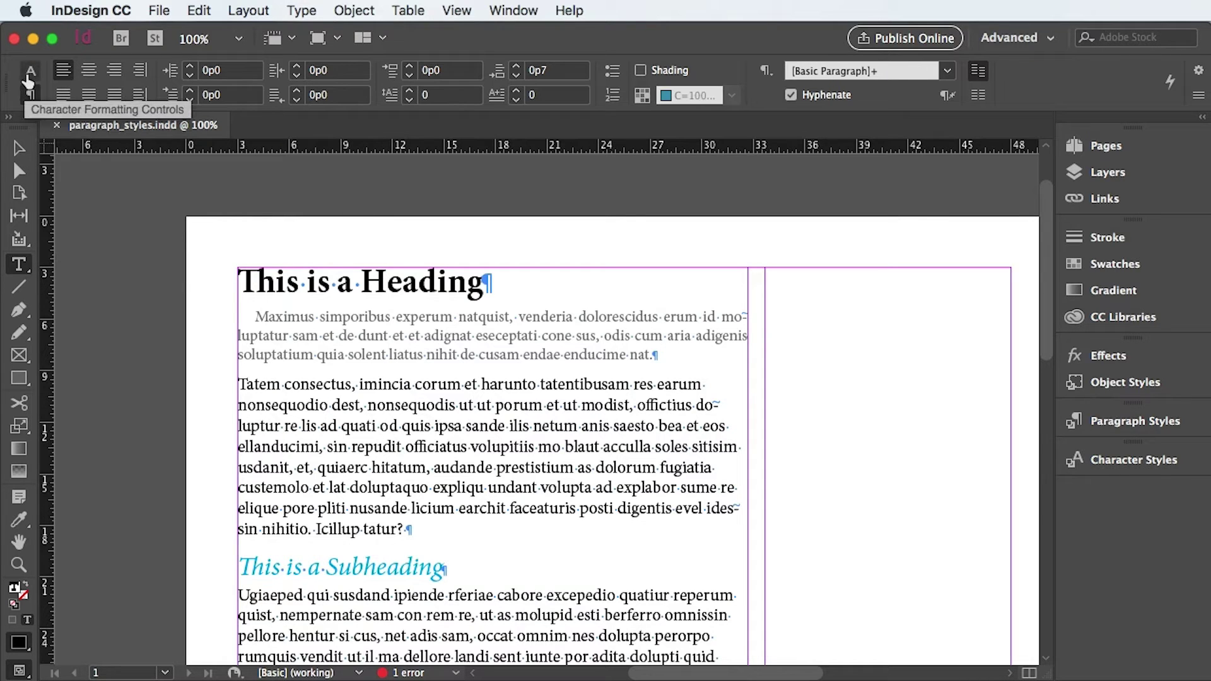
{"action": "left_click", "coordinate": [29, 75]}
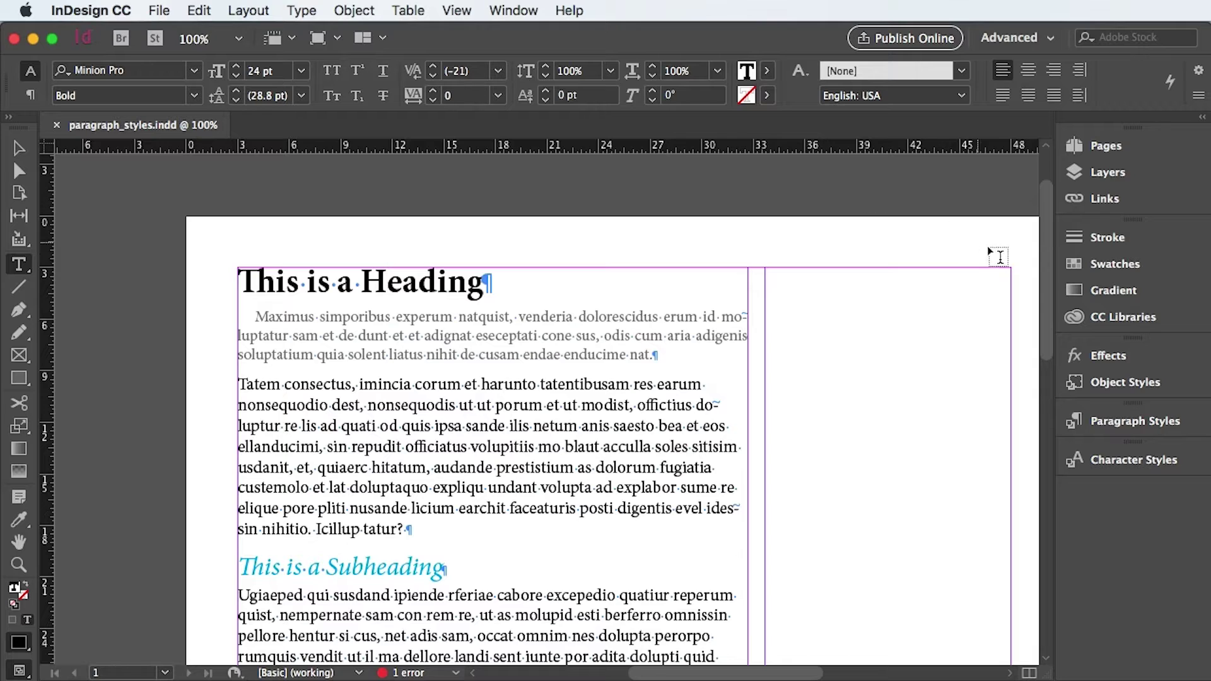
{"action": "left_click", "coordinate": [1100, 420]}
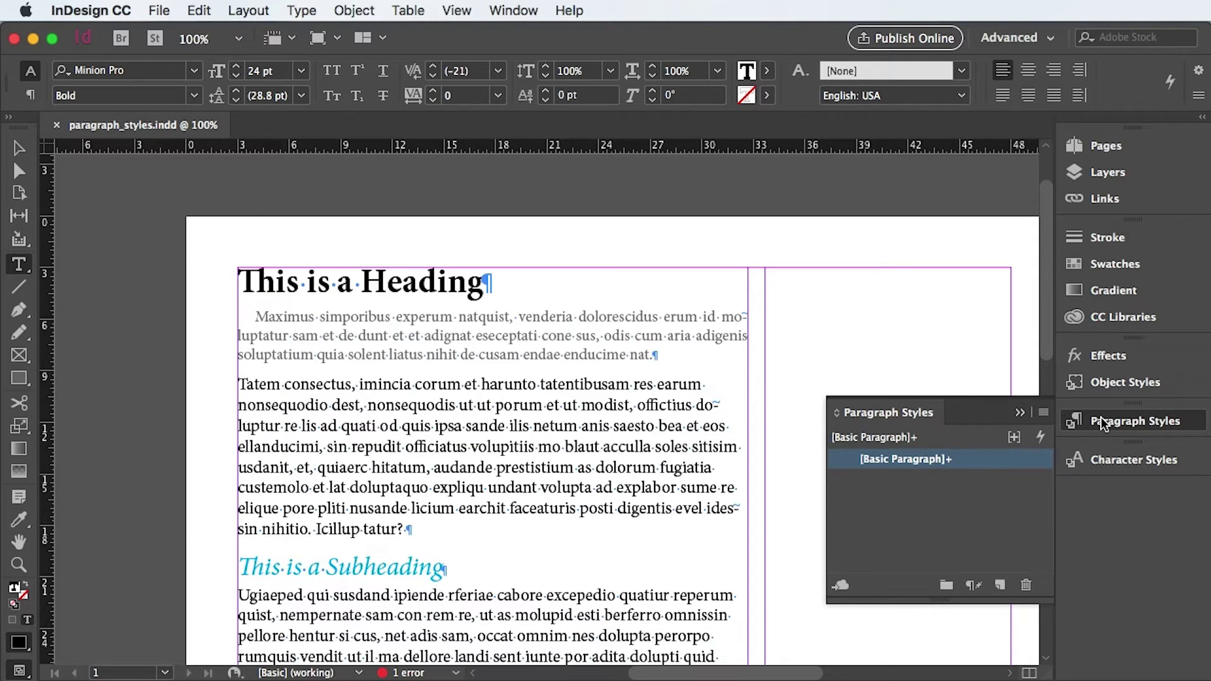
{"action": "left_click", "coordinate": [1044, 413]}
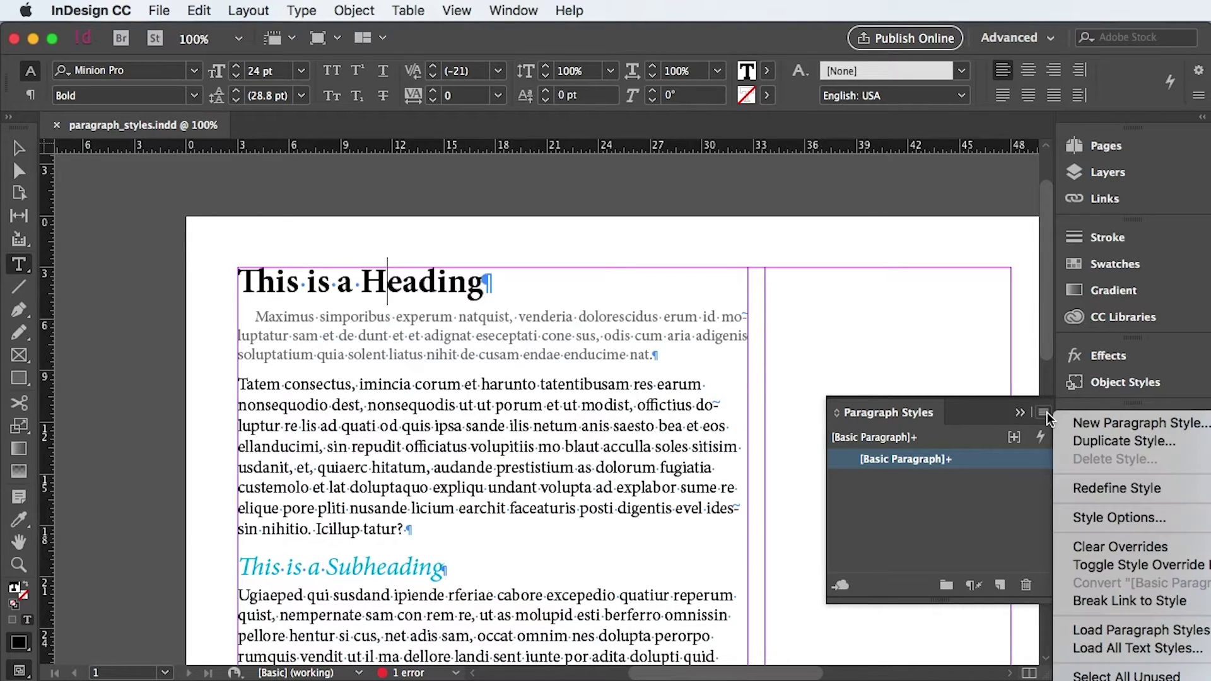
{"action": "left_click", "coordinate": [1086, 424]}
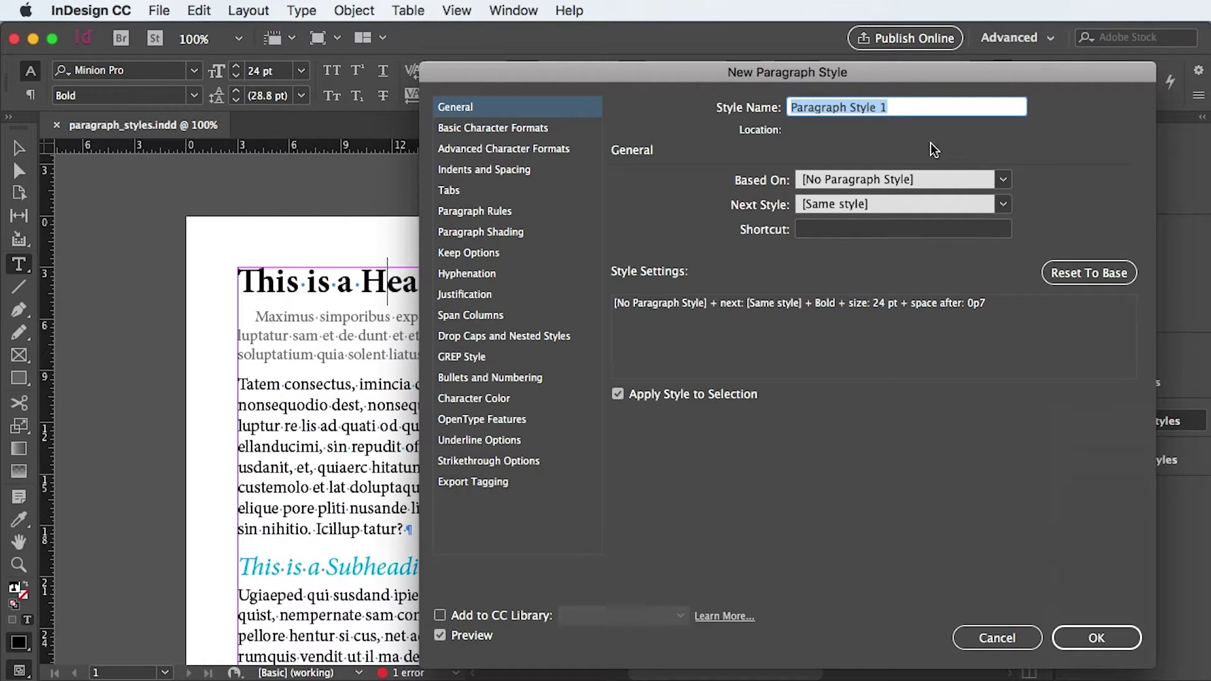
{"action": "type", "text": "Heading"}
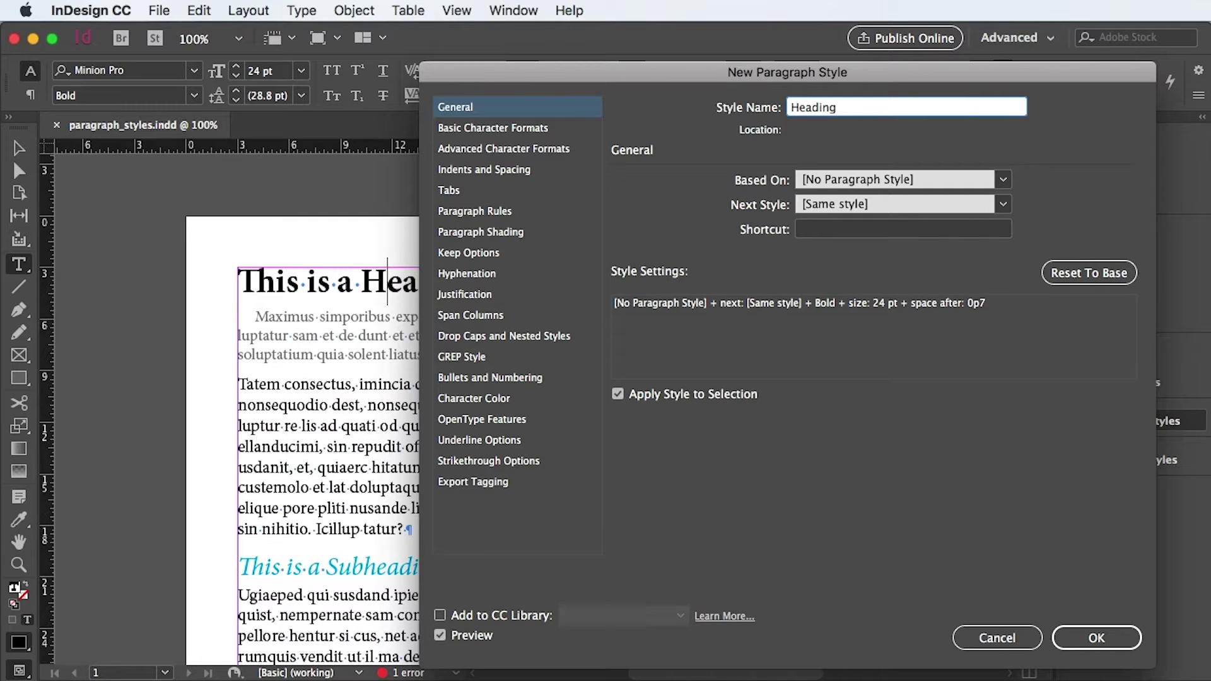
{"action": "left_click", "coordinate": [617, 394]}
{"action": "left_click", "coordinate": [618, 395]}
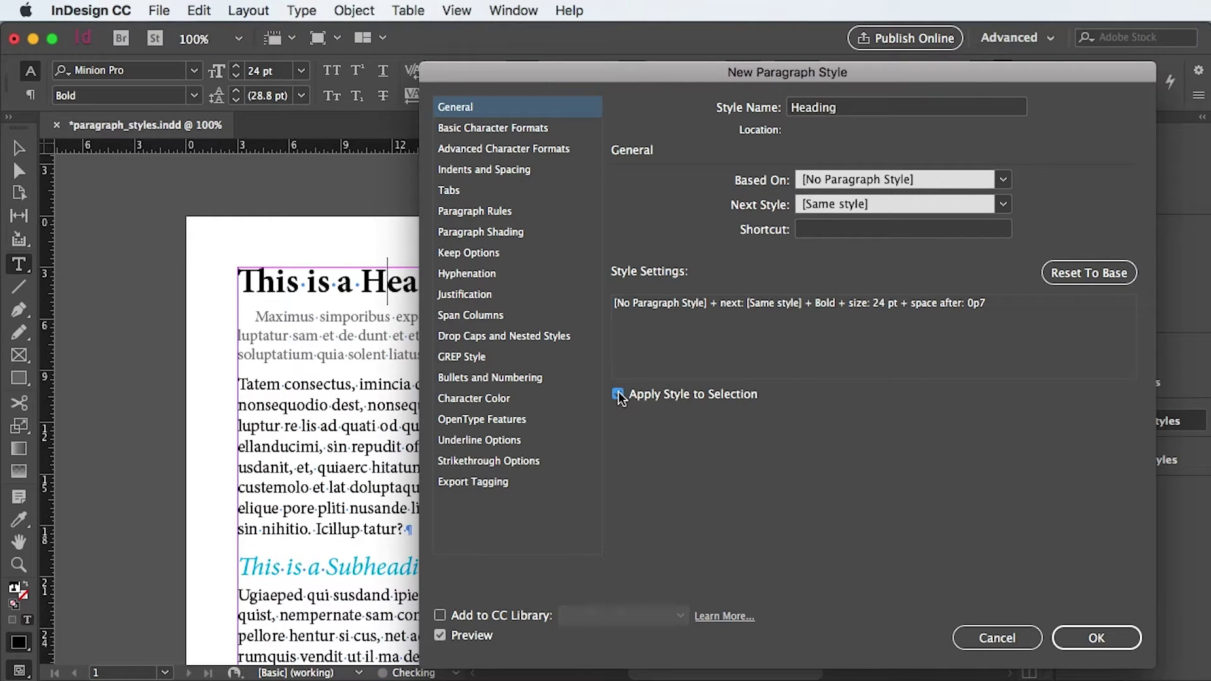
{"action": "left_click", "coordinate": [441, 635]}
{"action": "left_click", "coordinate": [1080, 636]}
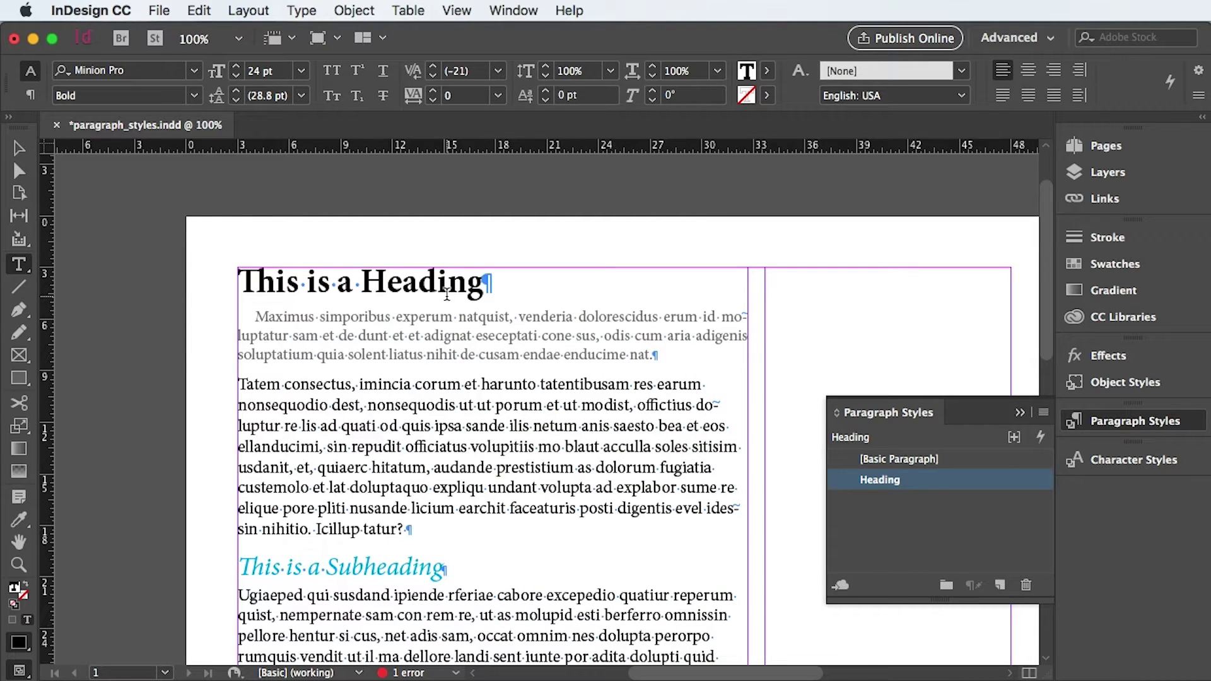
{"action": "left_click", "coordinate": [372, 569]}
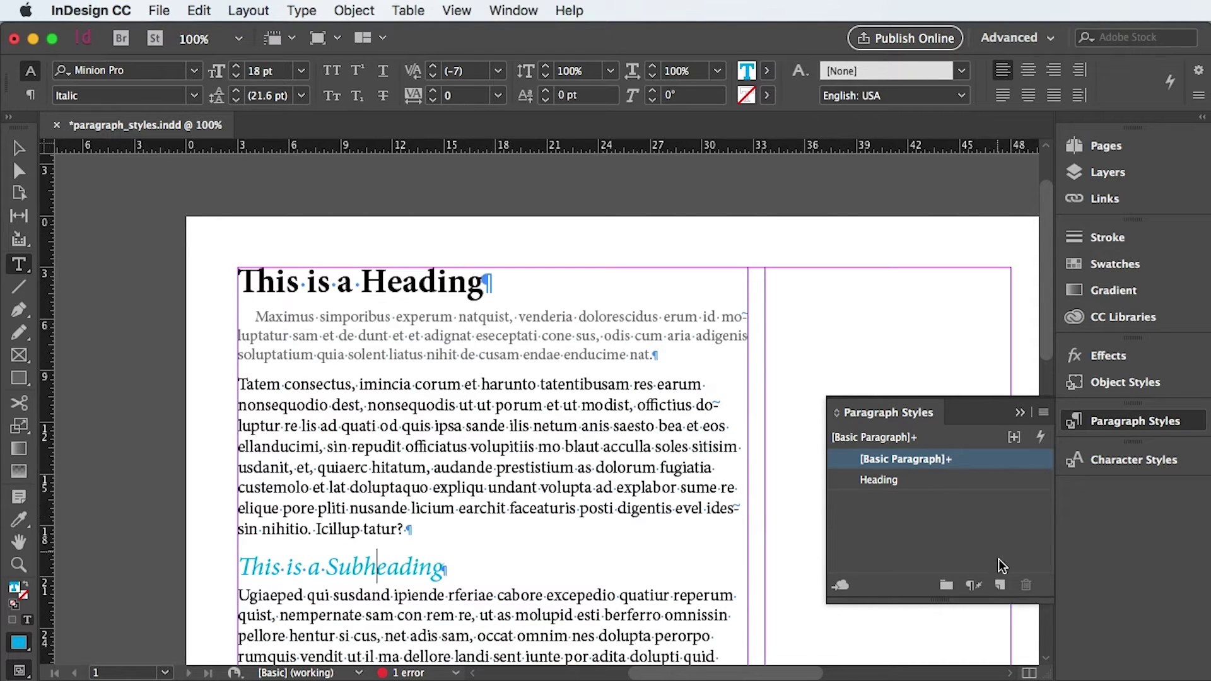
Create a 'Subheading' paragraph style from the teal italic subheading's formatting.
{"action": "left_click", "coordinate": [1000, 585], "text": "alt"}
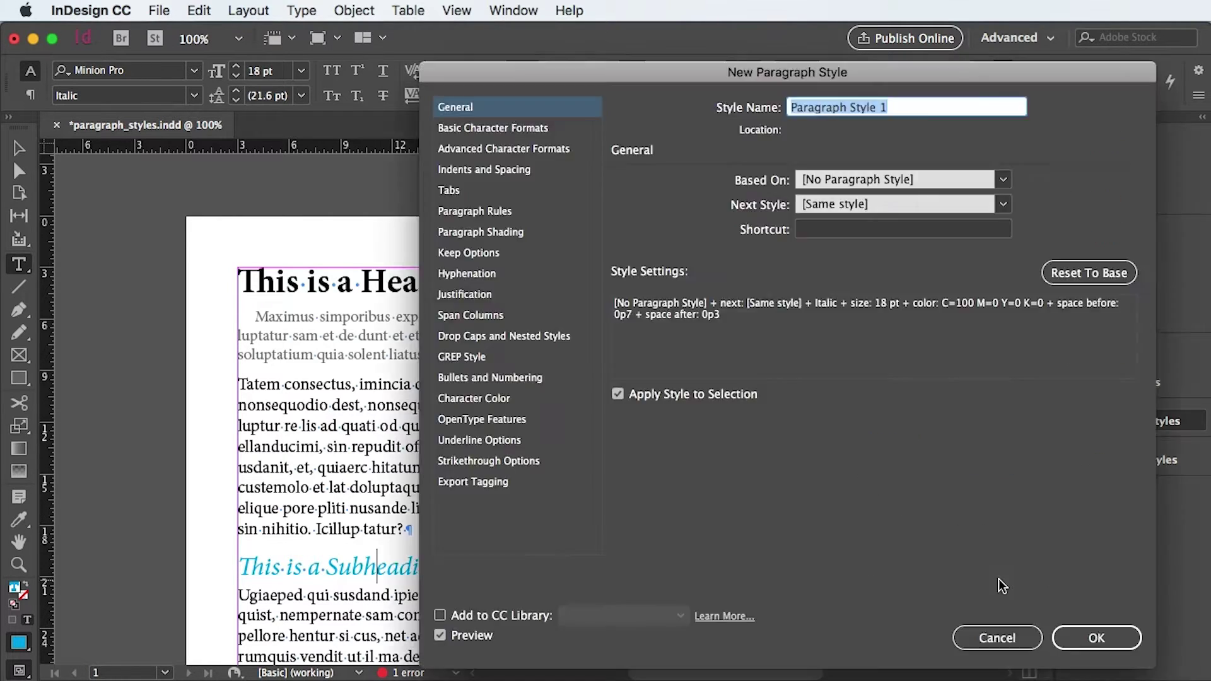
{"action": "type", "text": "Subheading"}
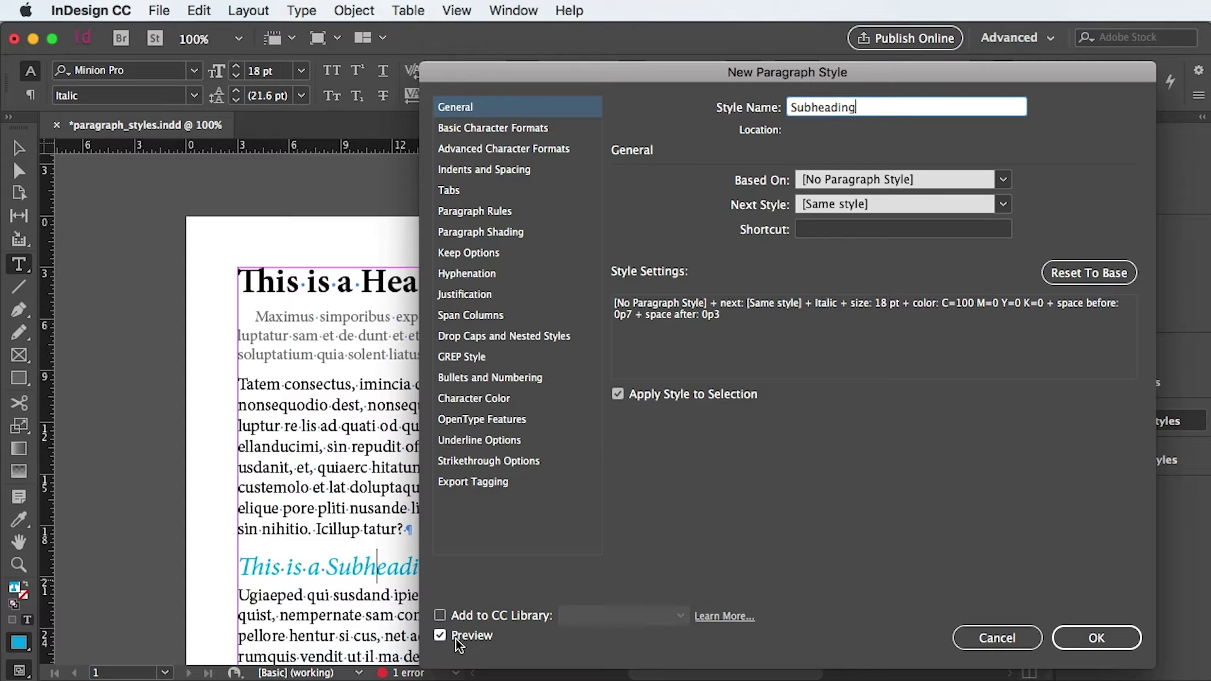
{"action": "left_click", "coordinate": [1072, 635]}
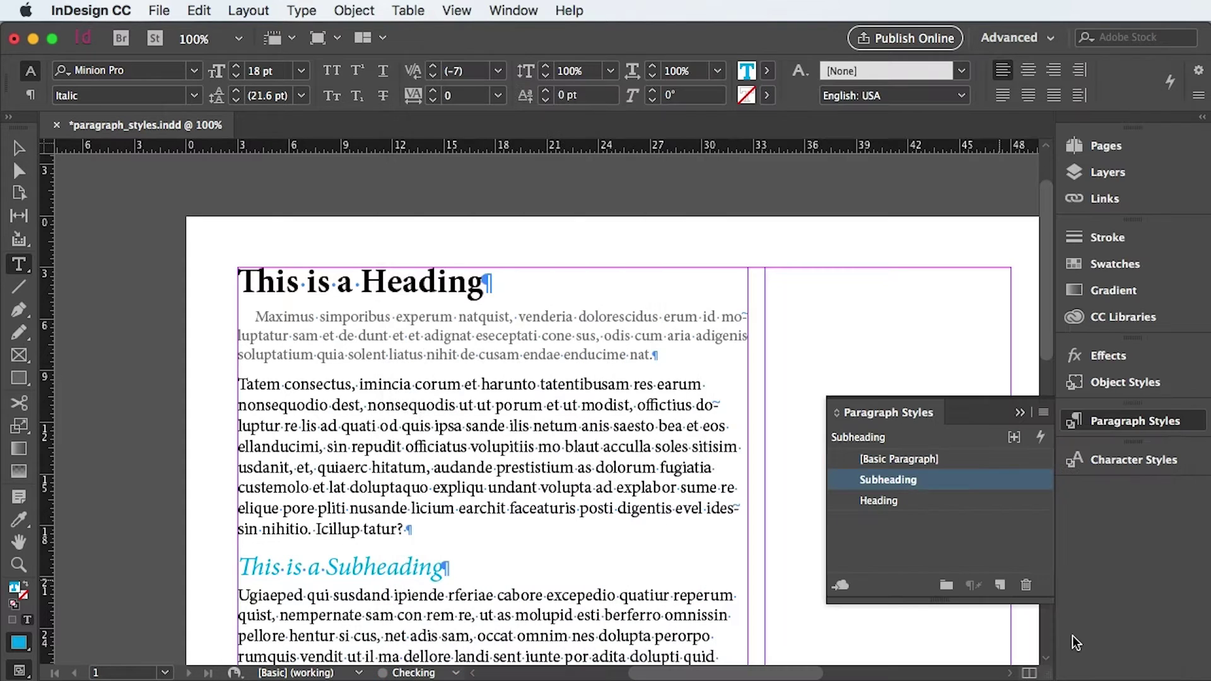
Create a 'Body' paragraph style from the grey body paragraph's formatting.
{"action": "left_click", "coordinate": [490, 332]}
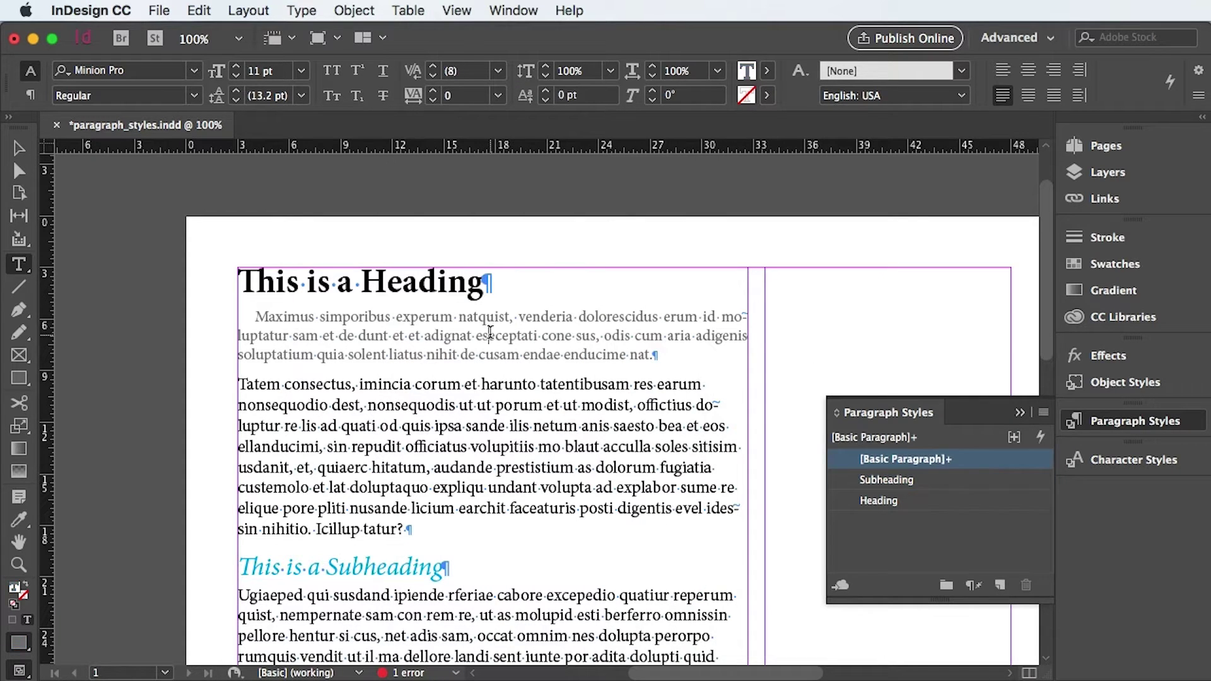
{"action": "left_click", "coordinate": [1000, 584], "text": "alt"}
{"action": "type", "text": "Body"}
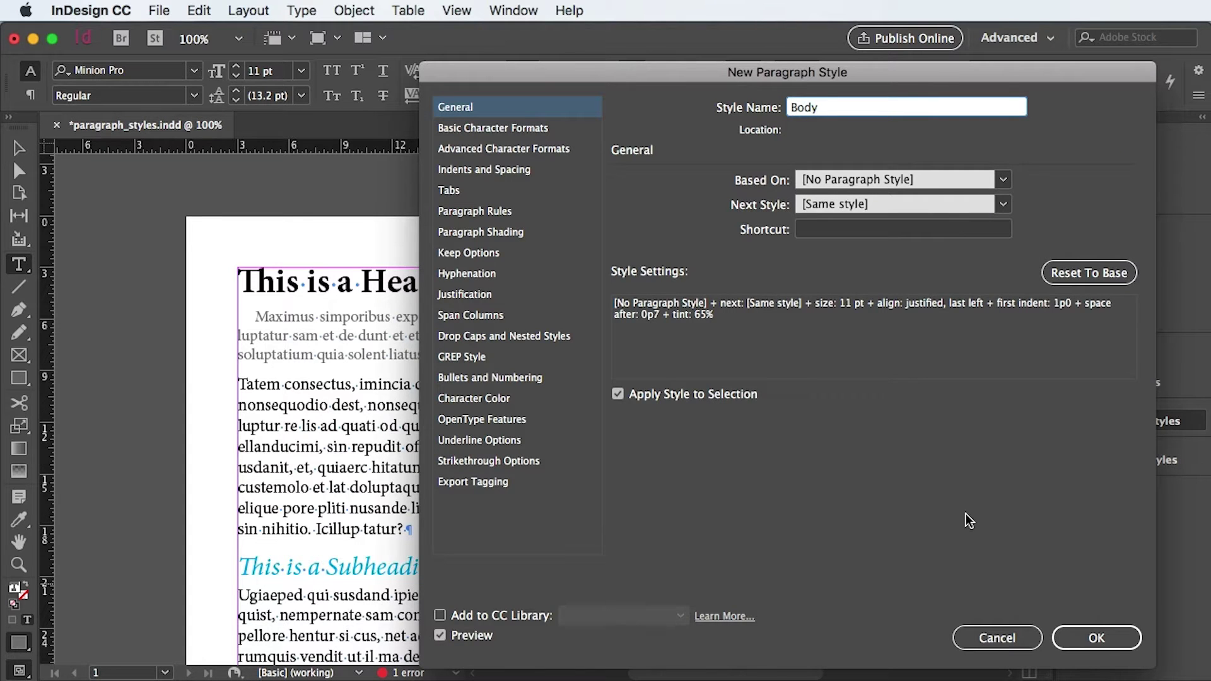
{"action": "left_click", "coordinate": [1075, 632]}
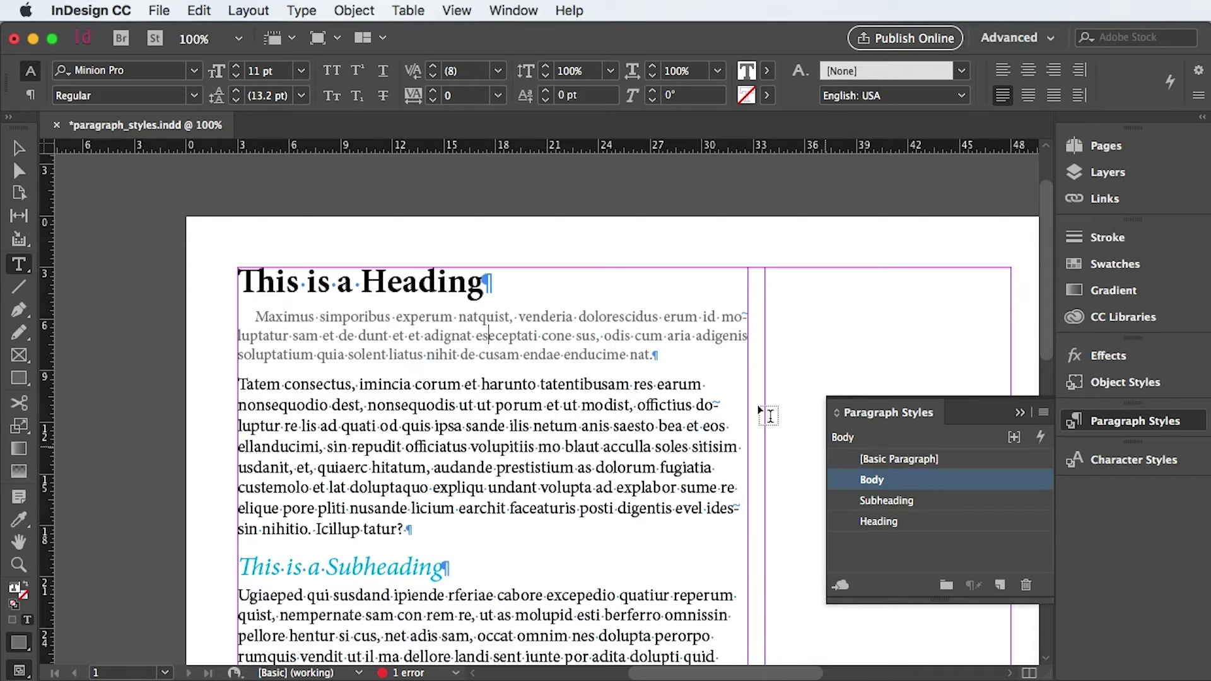
With nothing selected, move Heading and then Subheading up directly beneath [Basic Paragraph].
{"action": "left_click", "coordinate": [19, 149]}
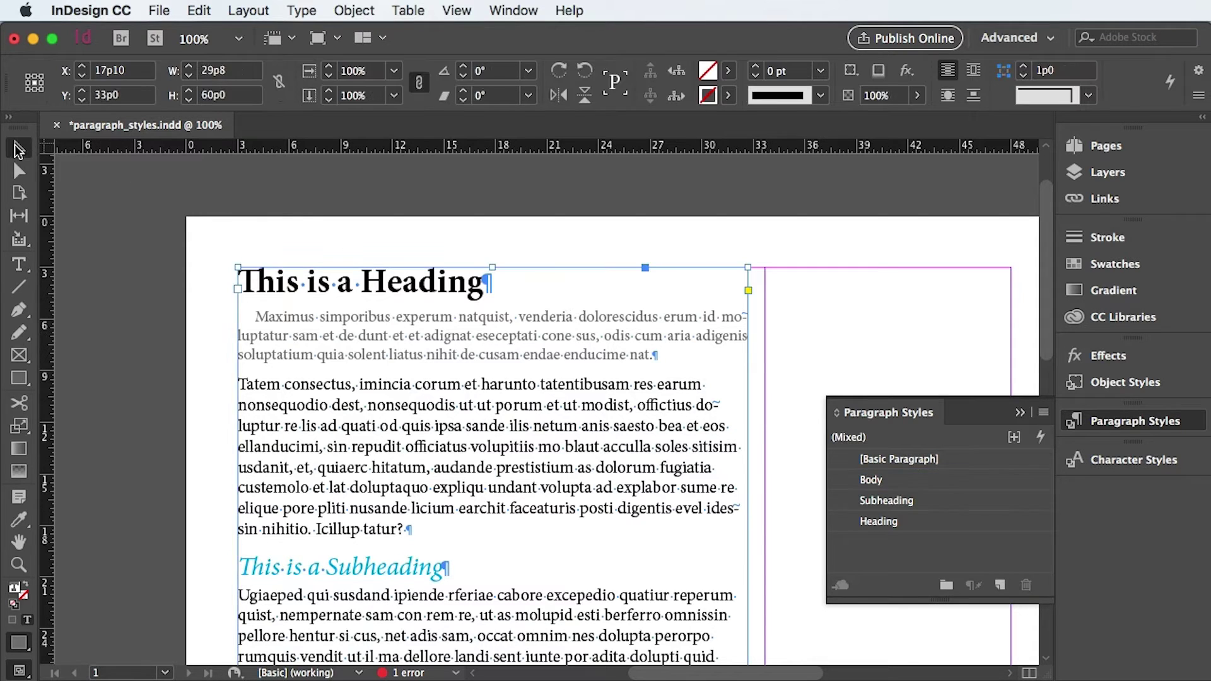
{"action": "left_click", "coordinate": [788, 233]}
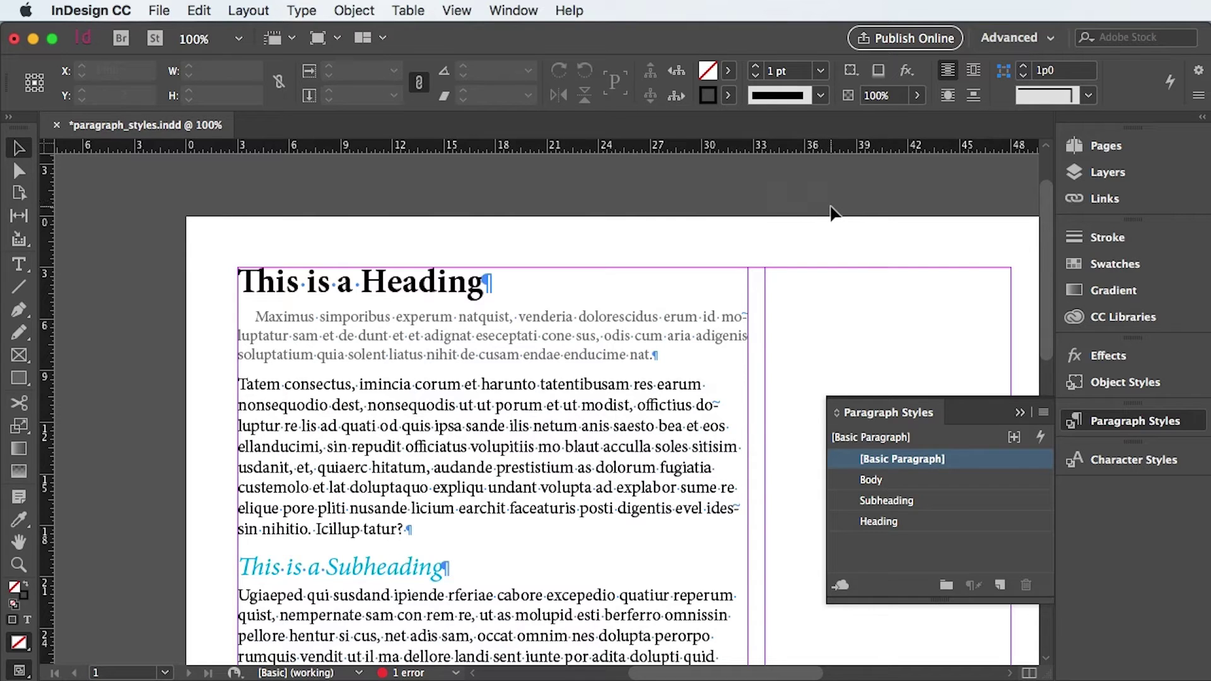
{"action": "left_click_drag", "start_coordinate": [921, 520], "coordinate": [924, 472]}
{"action": "left_click_drag", "start_coordinate": [926, 523], "coordinate": [922, 492]}
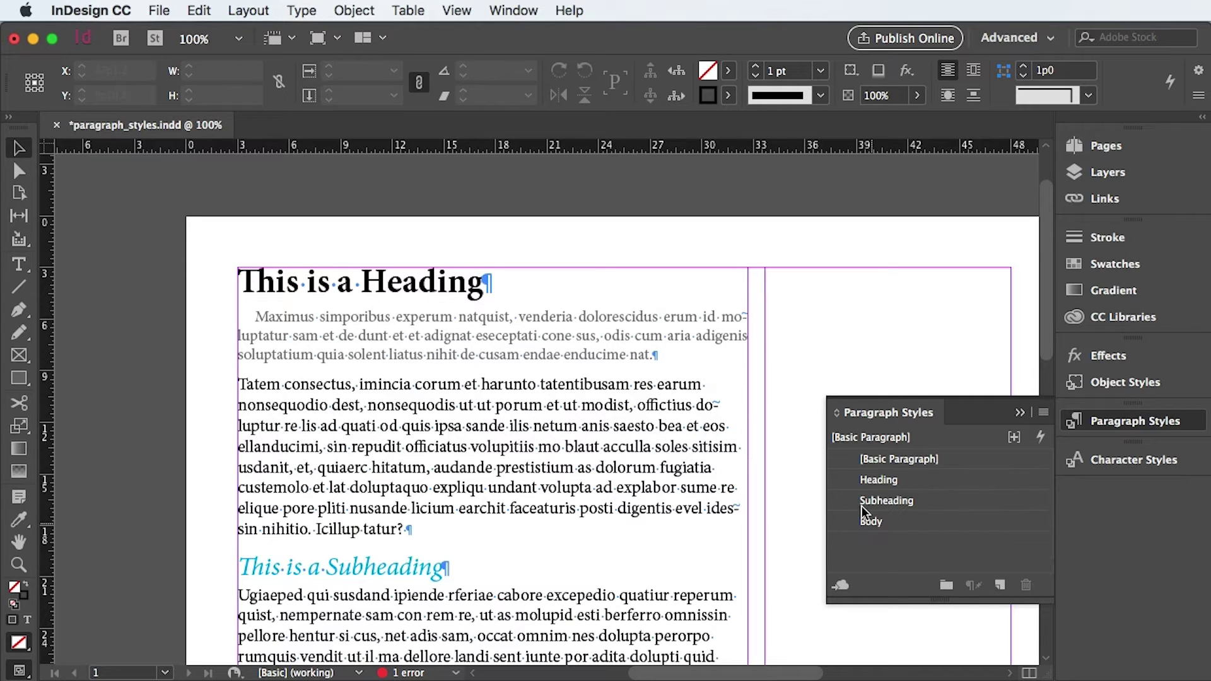
Apply the Body style to the Tatem paragraph.
{"action": "left_click", "coordinate": [457, 388]}
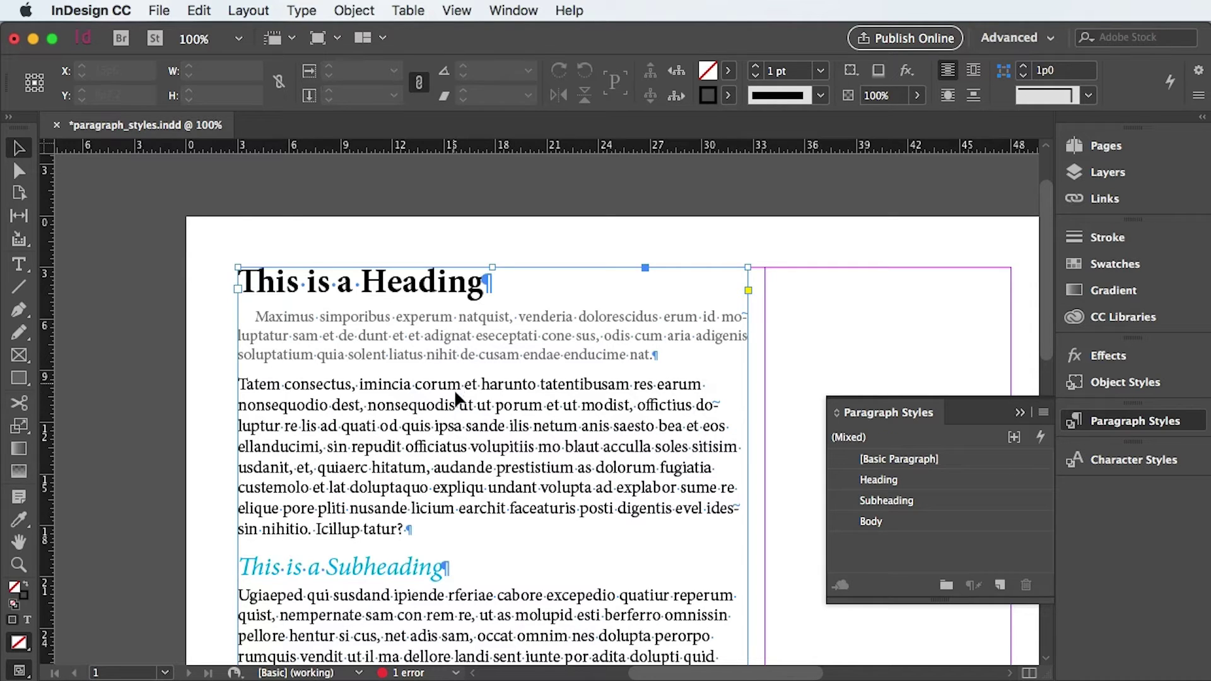
{"action": "double_click", "coordinate": [459, 404]}
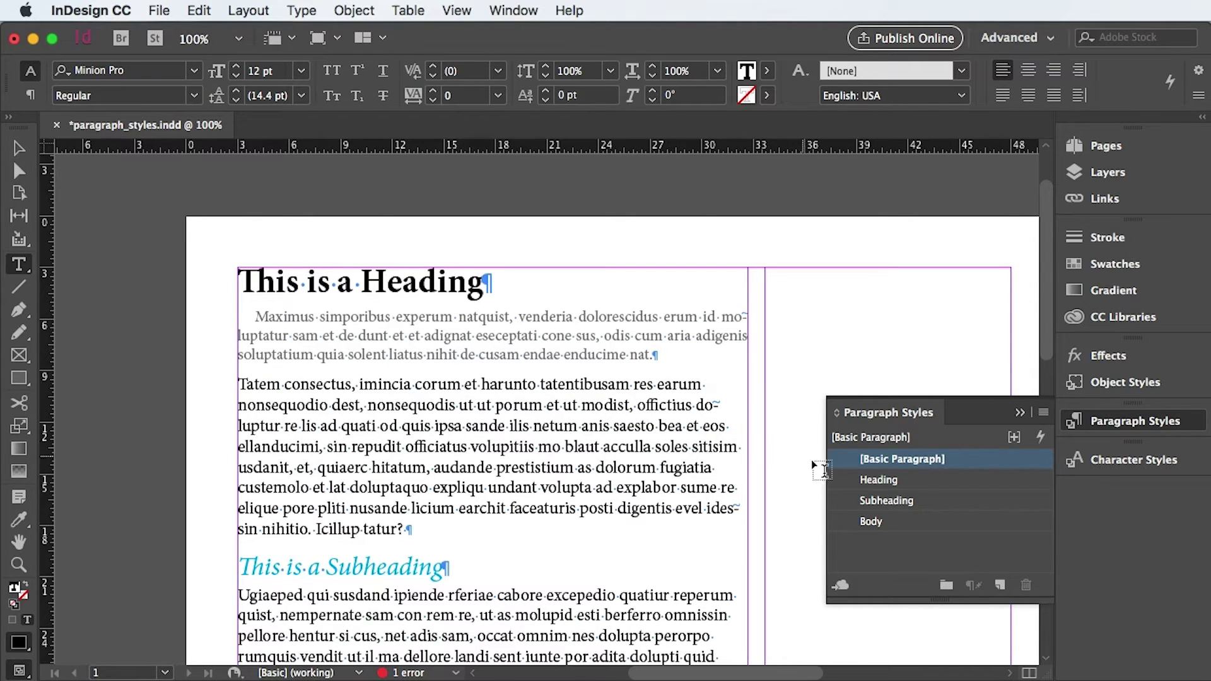
{"action": "left_click", "coordinate": [870, 522]}
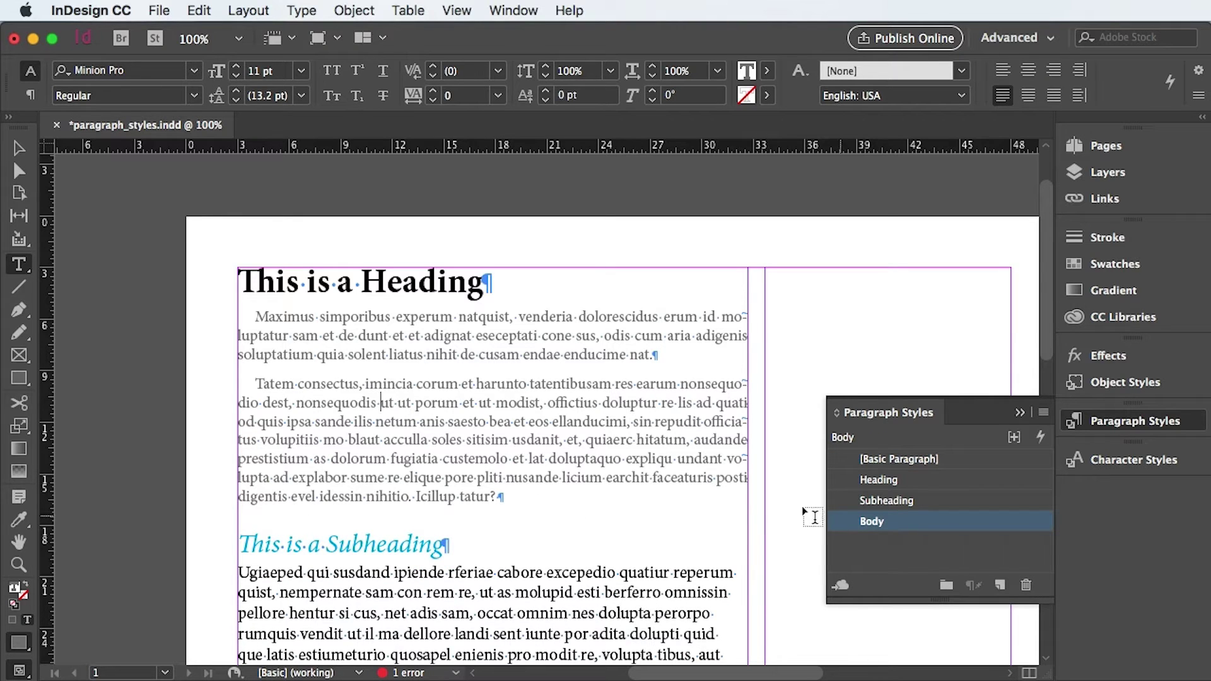
{"action": "scroll", "coordinate": [704, 479], "scroll_direction": "down", "scroll_amount": 5}
{"action": "scroll", "coordinate": [704, 479], "scroll_direction": "down", "scroll_amount": 3}
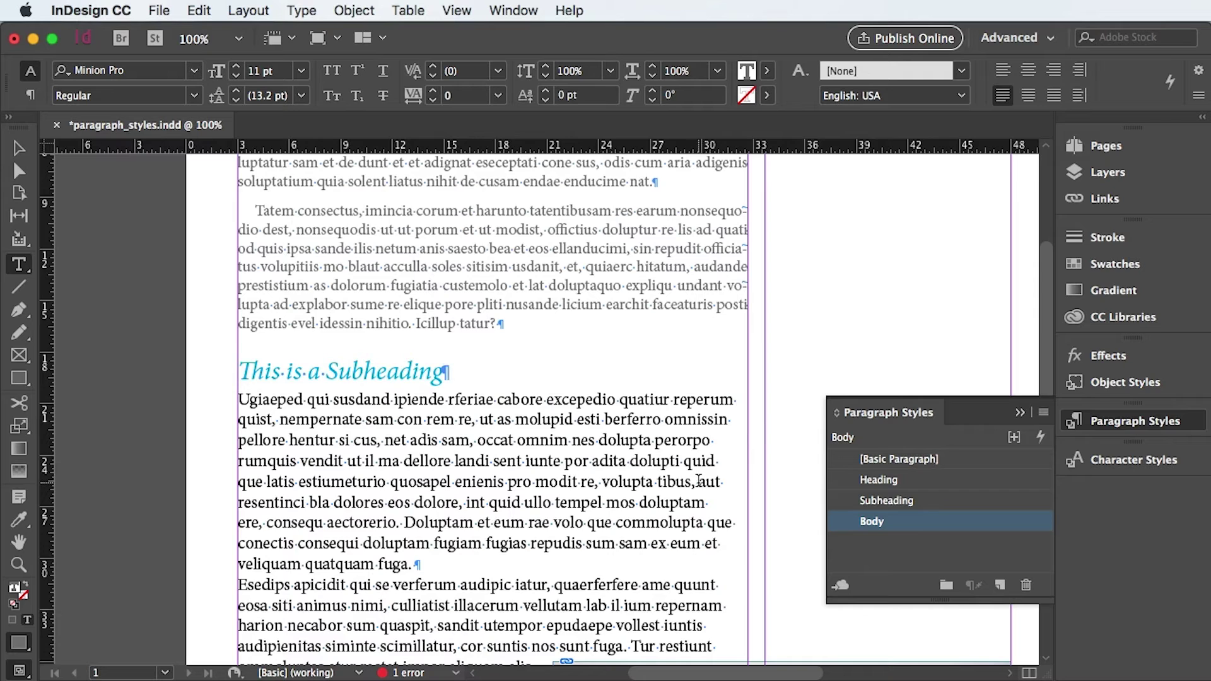
Apply Body from the Ugiaped paragraph through the empty line, then delete that empty paragraph.
{"action": "left_click", "coordinate": [242, 330]}
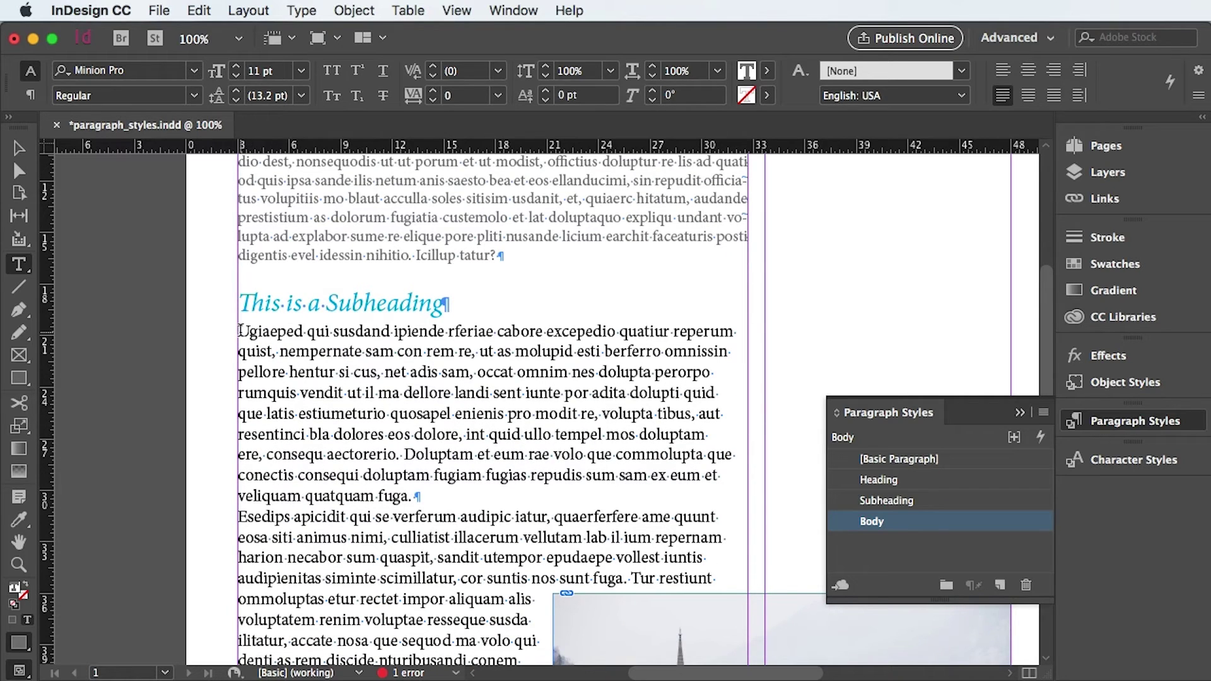
{"action": "scroll", "coordinate": [415, 413], "scroll_direction": "down", "scroll_amount": 5}
{"action": "scroll", "coordinate": [414, 413], "scroll_direction": "down", "scroll_amount": 6}
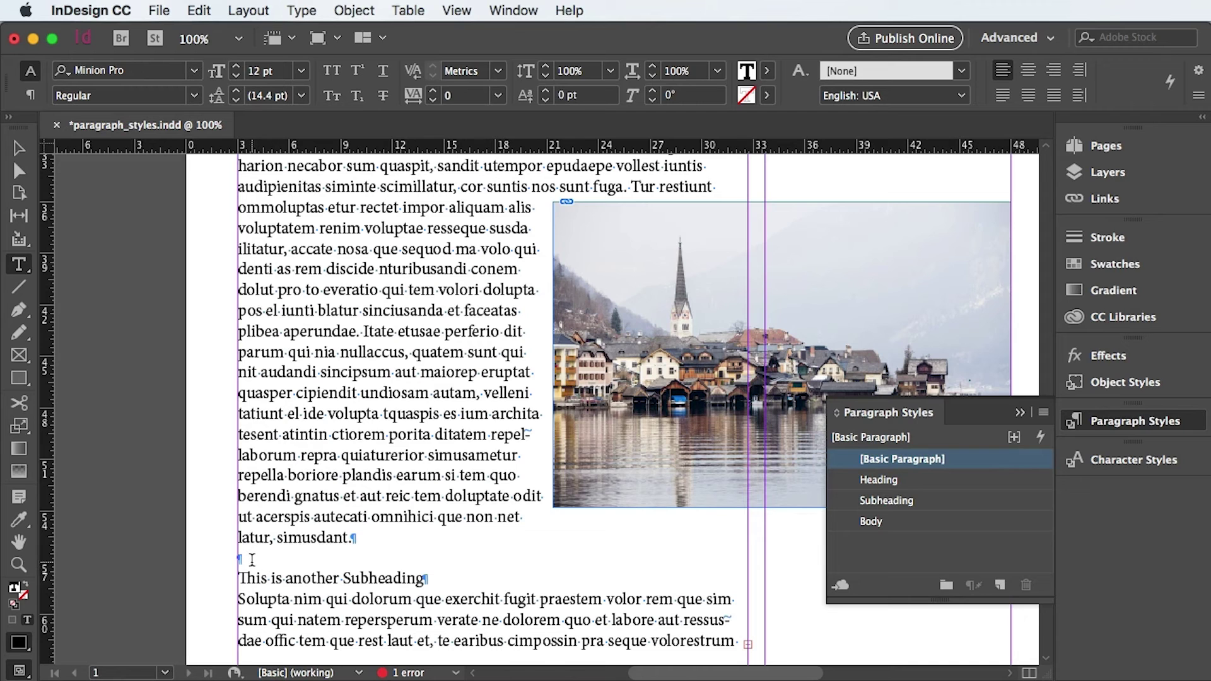
{"action": "left_click", "coordinate": [257, 560], "text": "shift"}
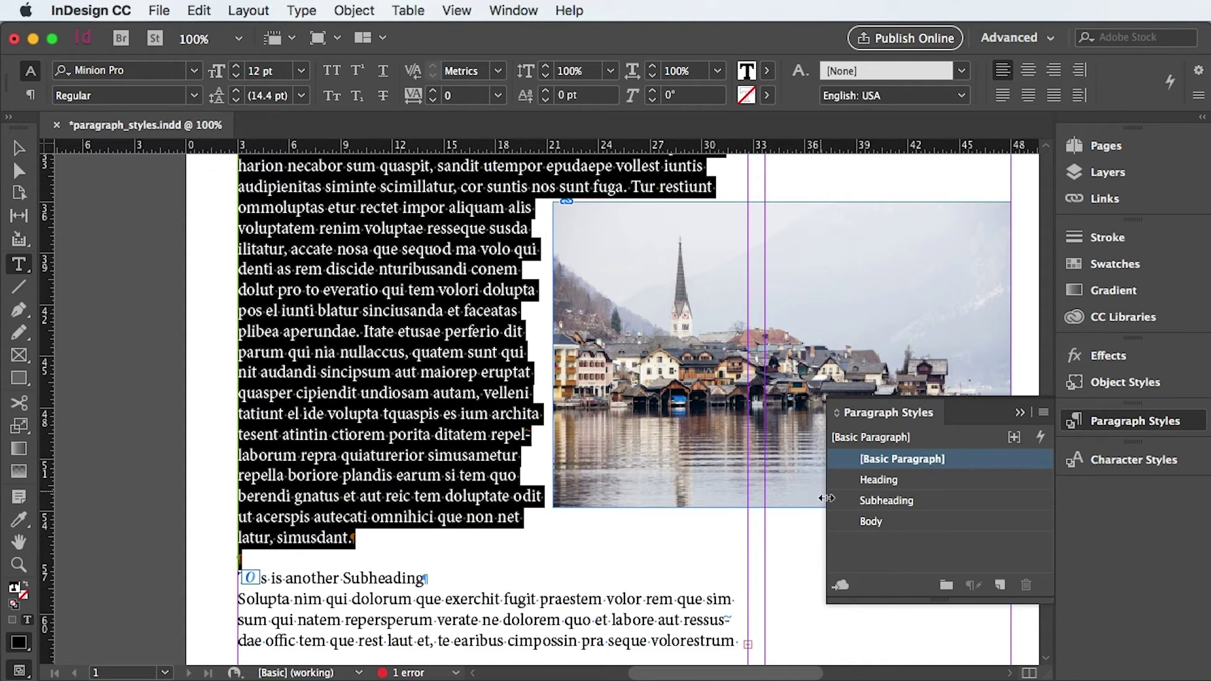
{"action": "left_click", "coordinate": [875, 523]}
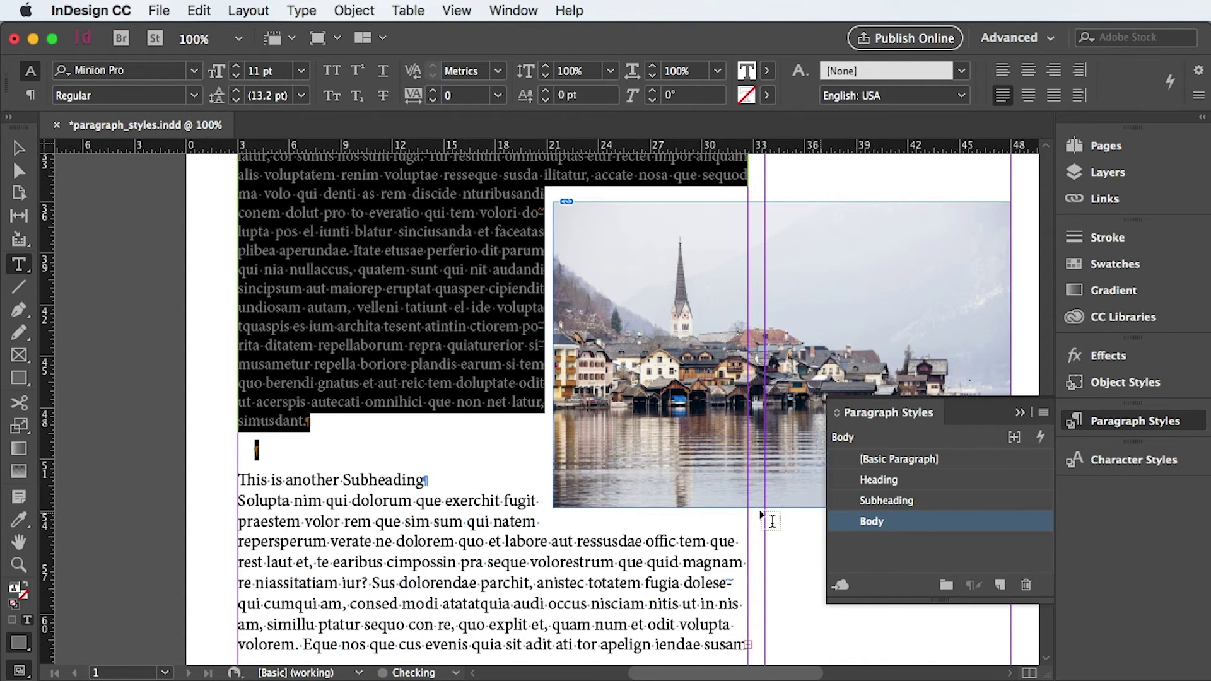
{"action": "left_click", "coordinate": [301, 449]}
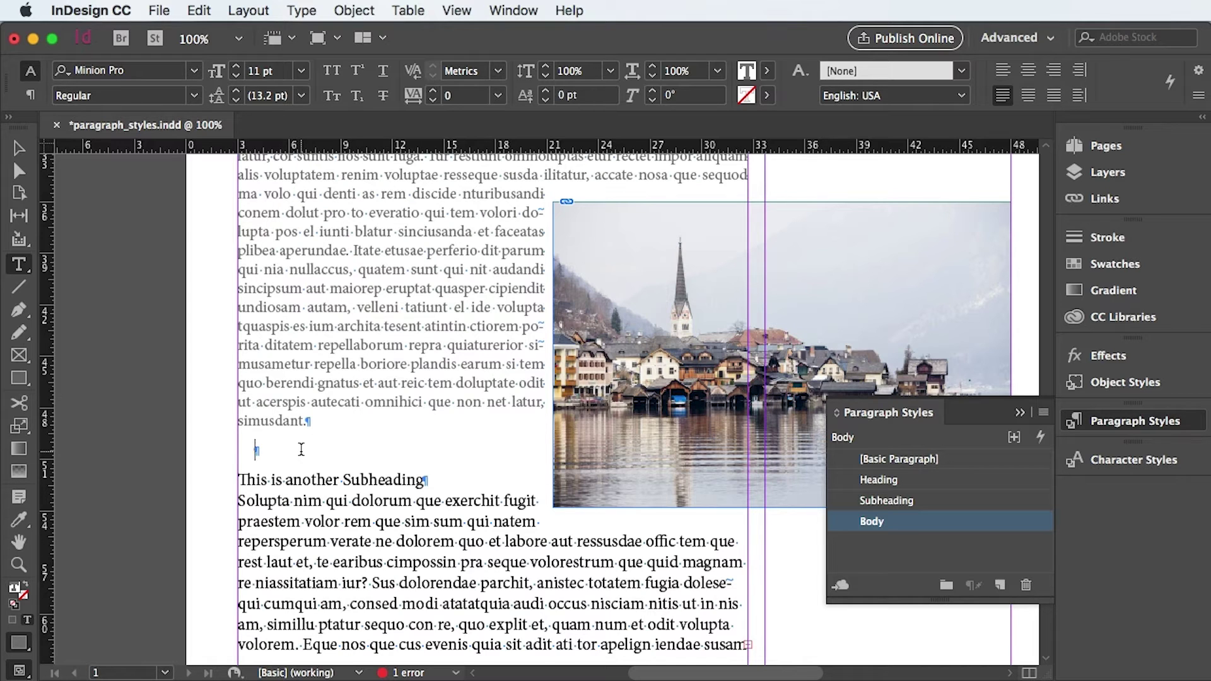
{"action": "key", "text": "BackSpace"}
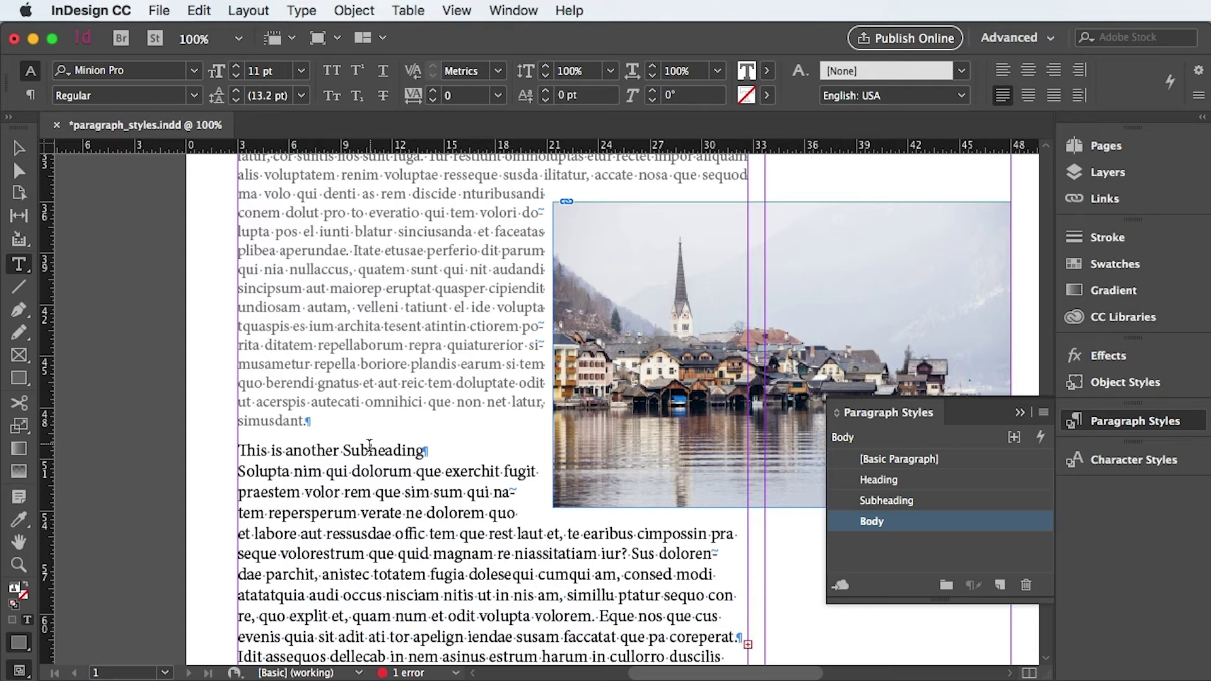
Apply the Subheading style to the line 'This is another Subheading'.
{"action": "left_click", "coordinate": [370, 448]}
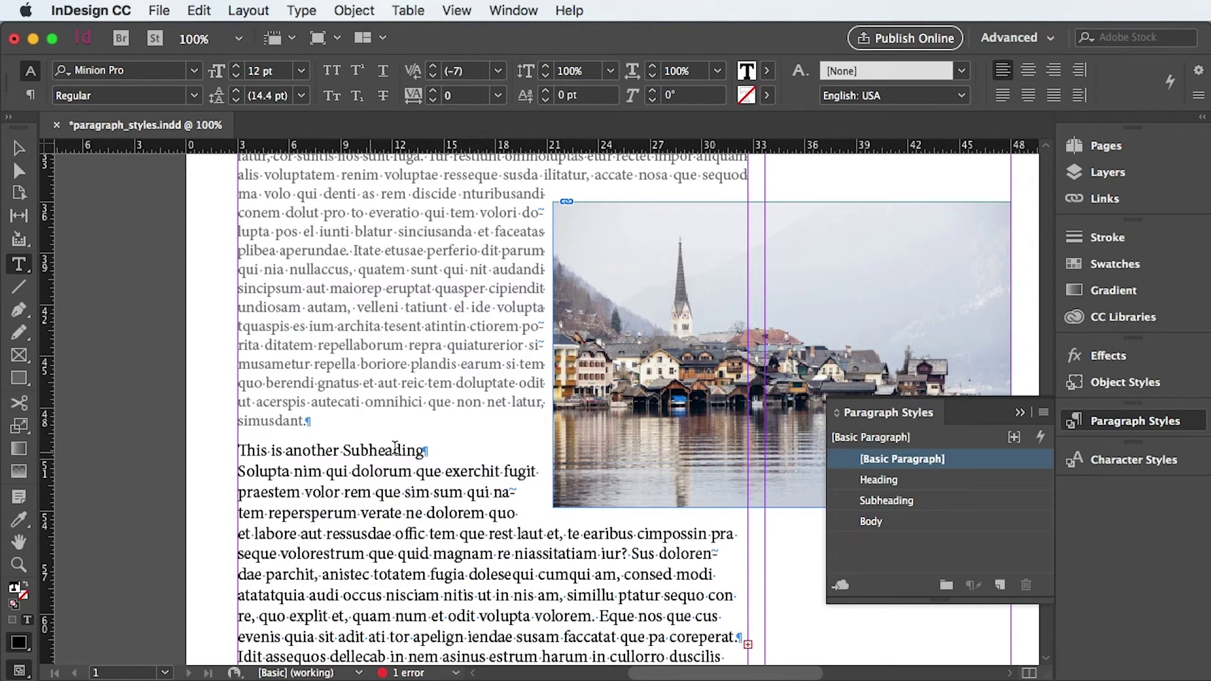
{"action": "left_click", "coordinate": [882, 500]}
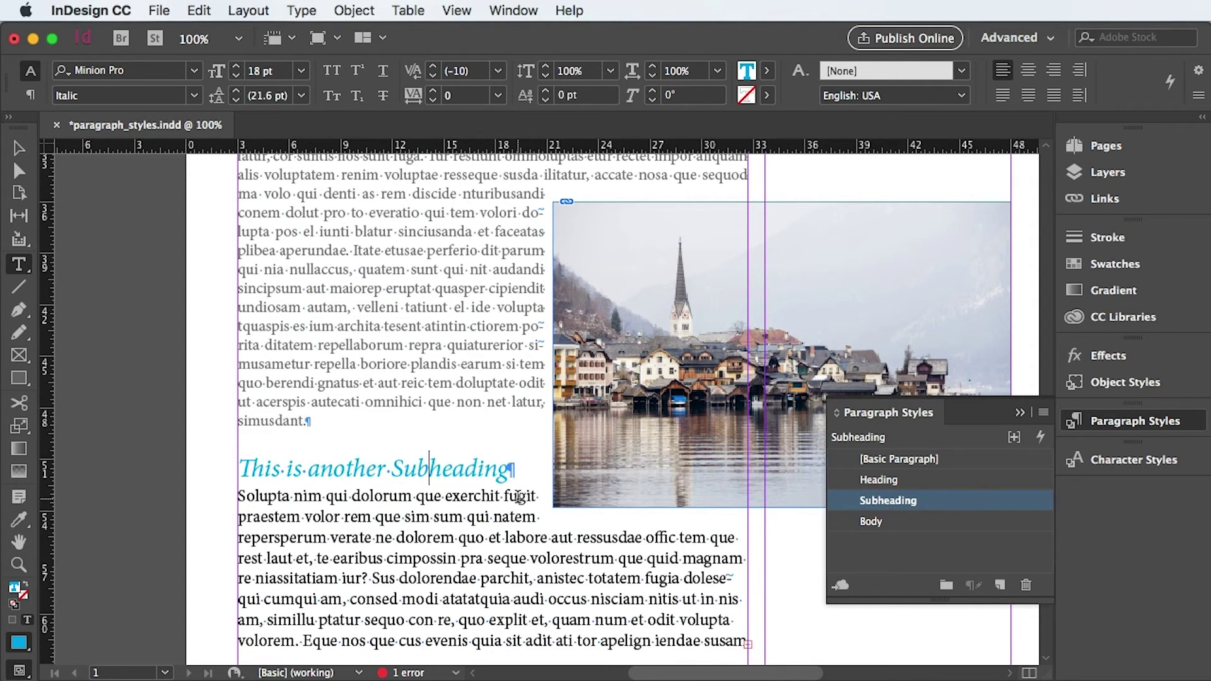
{"action": "scroll", "coordinate": [688, 530], "scroll_direction": "down", "scroll_amount": 3}
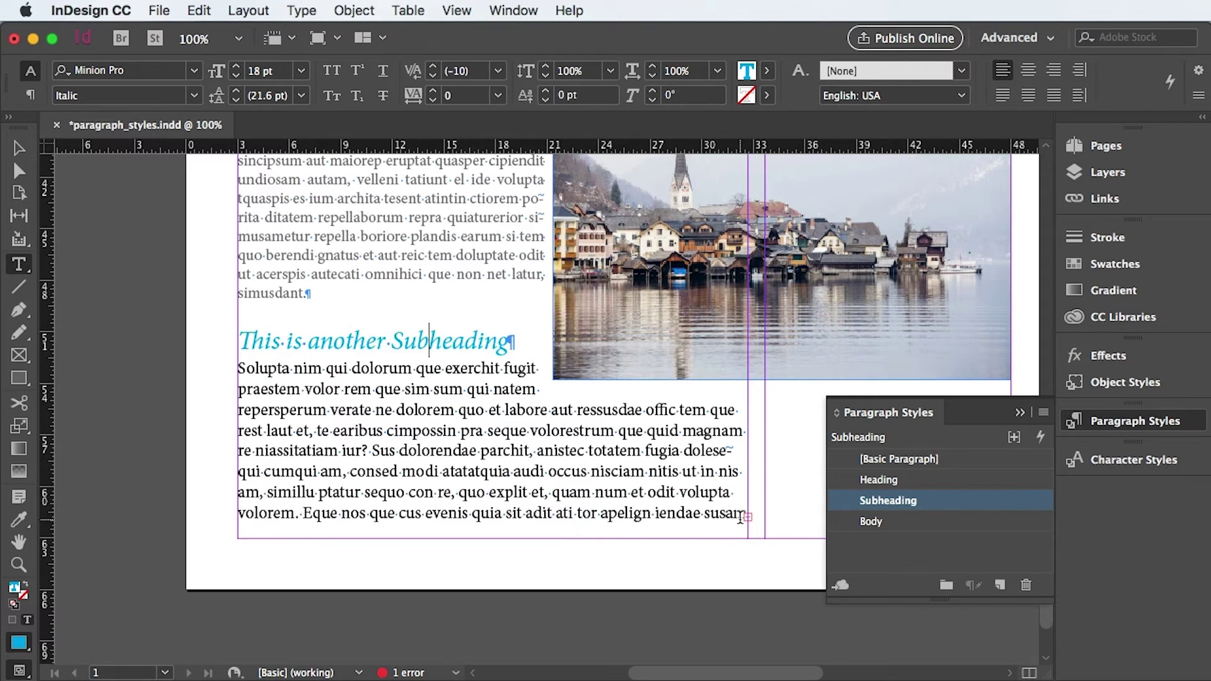
{"action": "left_click", "coordinate": [473, 368]}
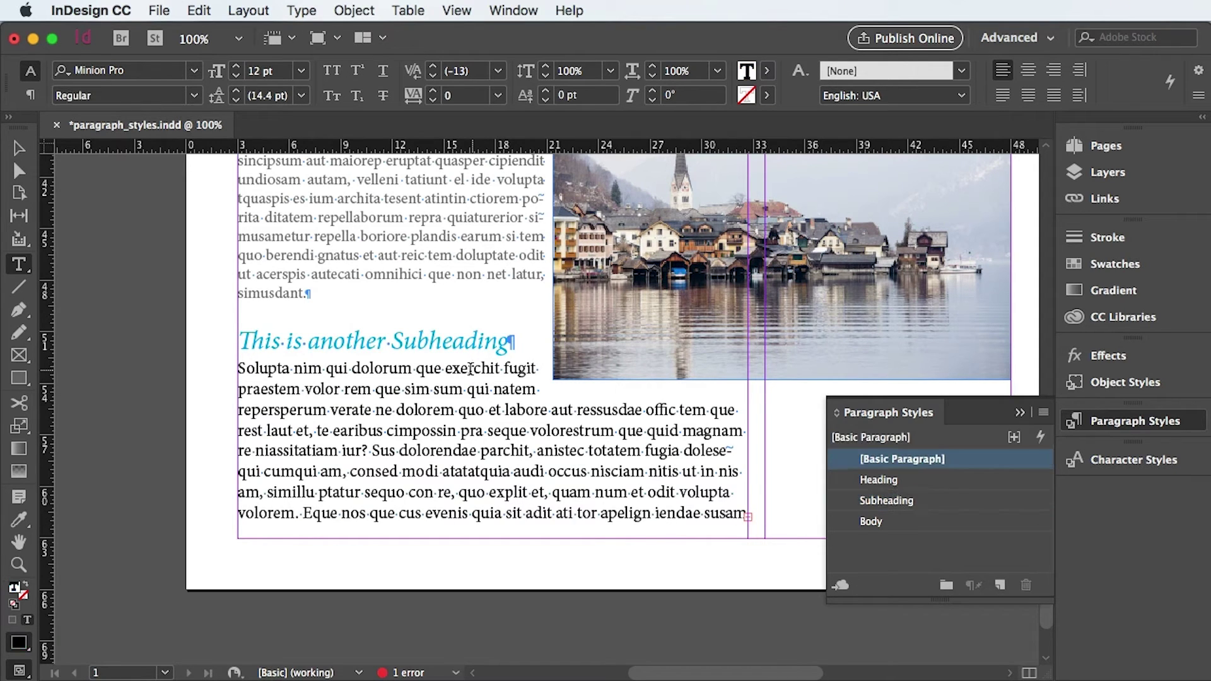
In Story Editor, apply the Body style to the last paragraphs, Solupta through experum.
{"action": "double_click", "coordinate": [273, 370]}
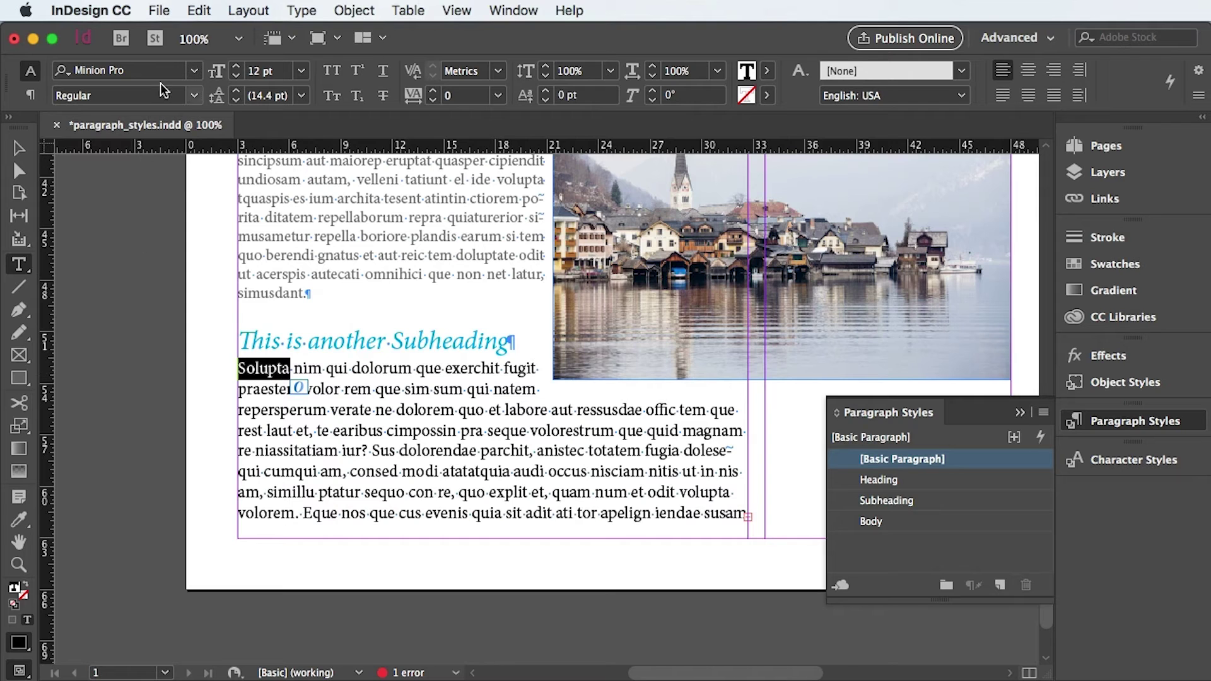
{"action": "left_click", "coordinate": [199, 11]}
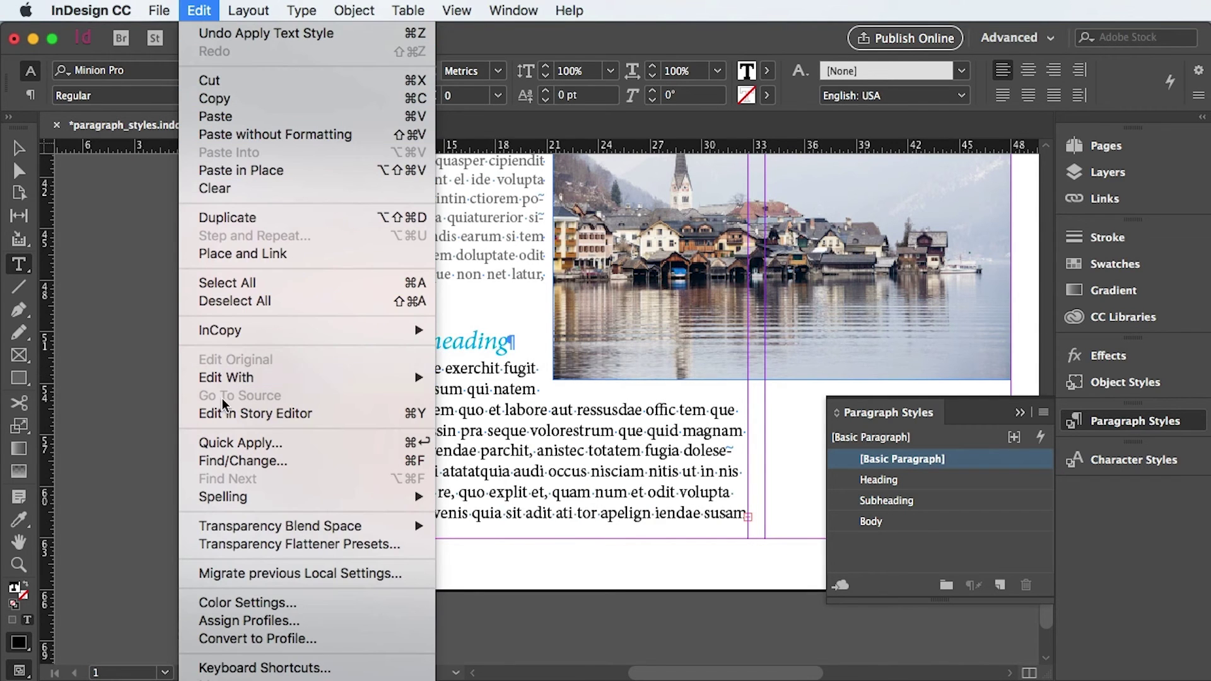
{"action": "left_click", "coordinate": [254, 413]}
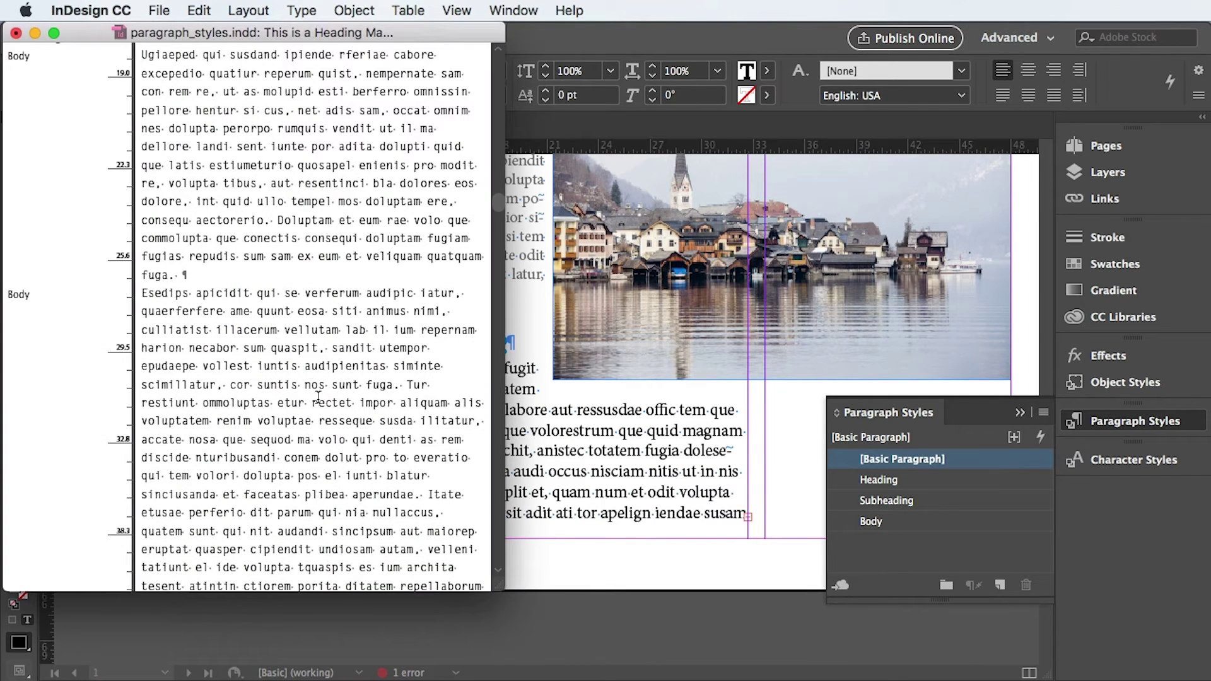
{"action": "scroll", "coordinate": [313, 410], "scroll_direction": "down", "scroll_amount": 10}
{"action": "scroll", "coordinate": [314, 416], "scroll_direction": "down", "scroll_amount": 4}
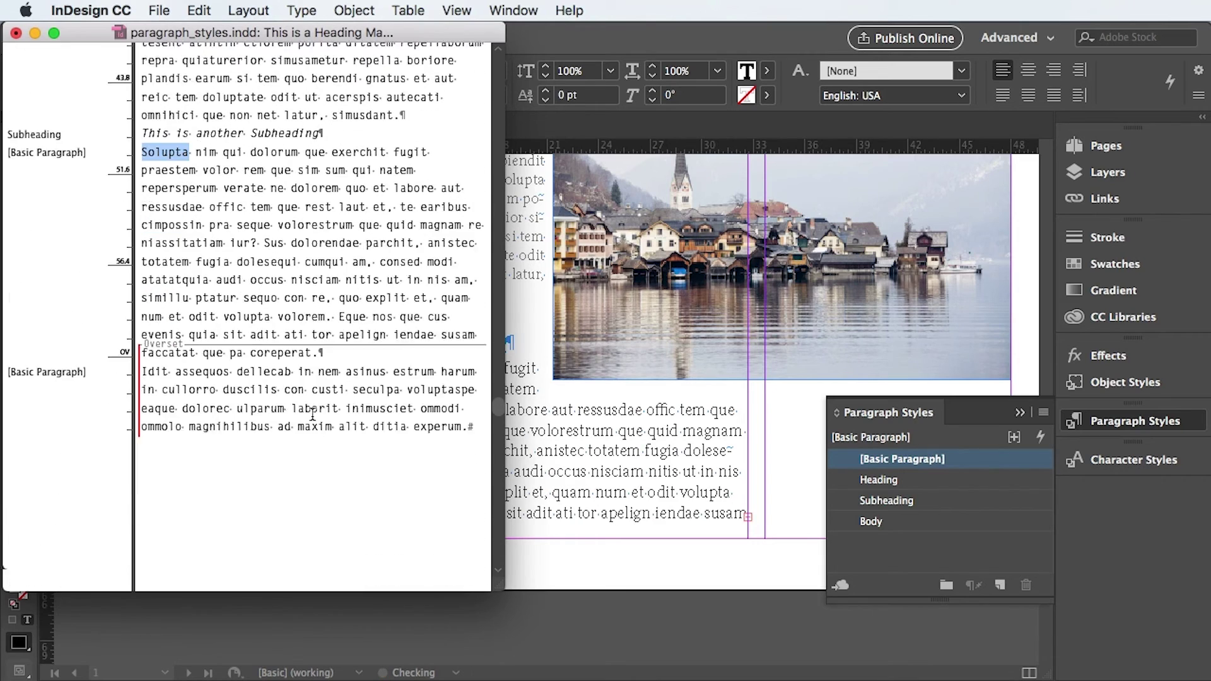
{"action": "left_click_drag", "start_coordinate": [142, 154], "coordinate": [476, 428]}
{"action": "left_click", "coordinate": [870, 523]}
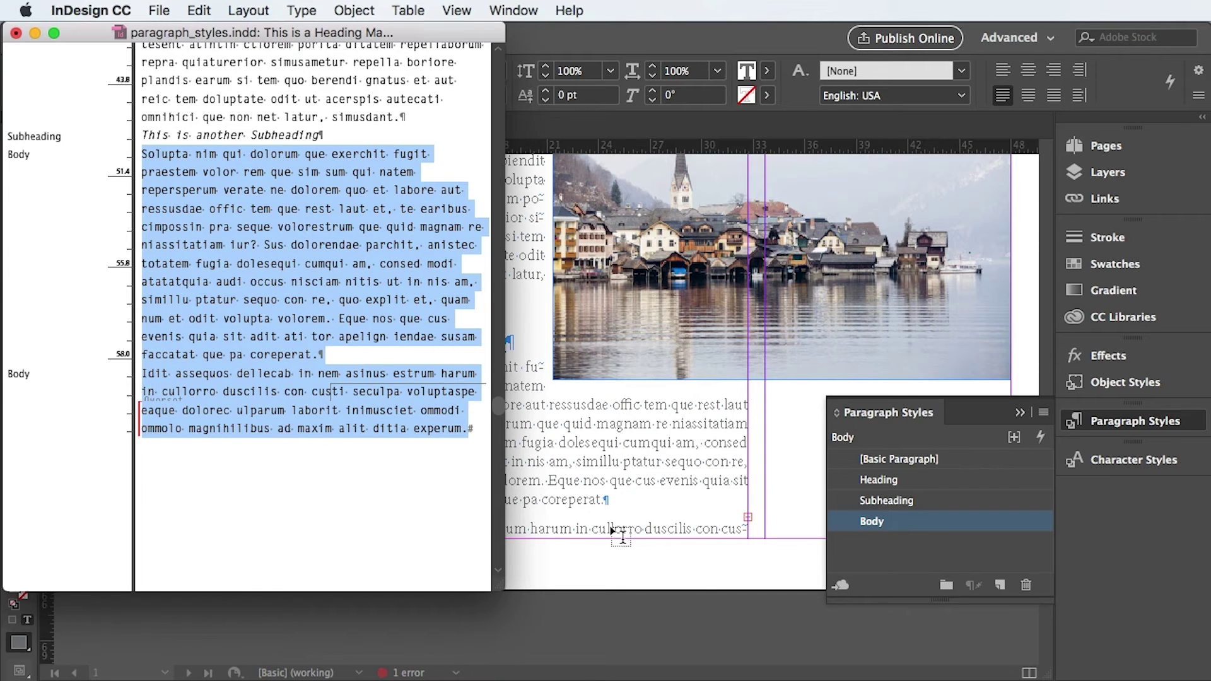
Join the Idit paragraph to the previous one and delete the overset text after 'voluptaspe'.
{"action": "left_click", "coordinate": [319, 428]}
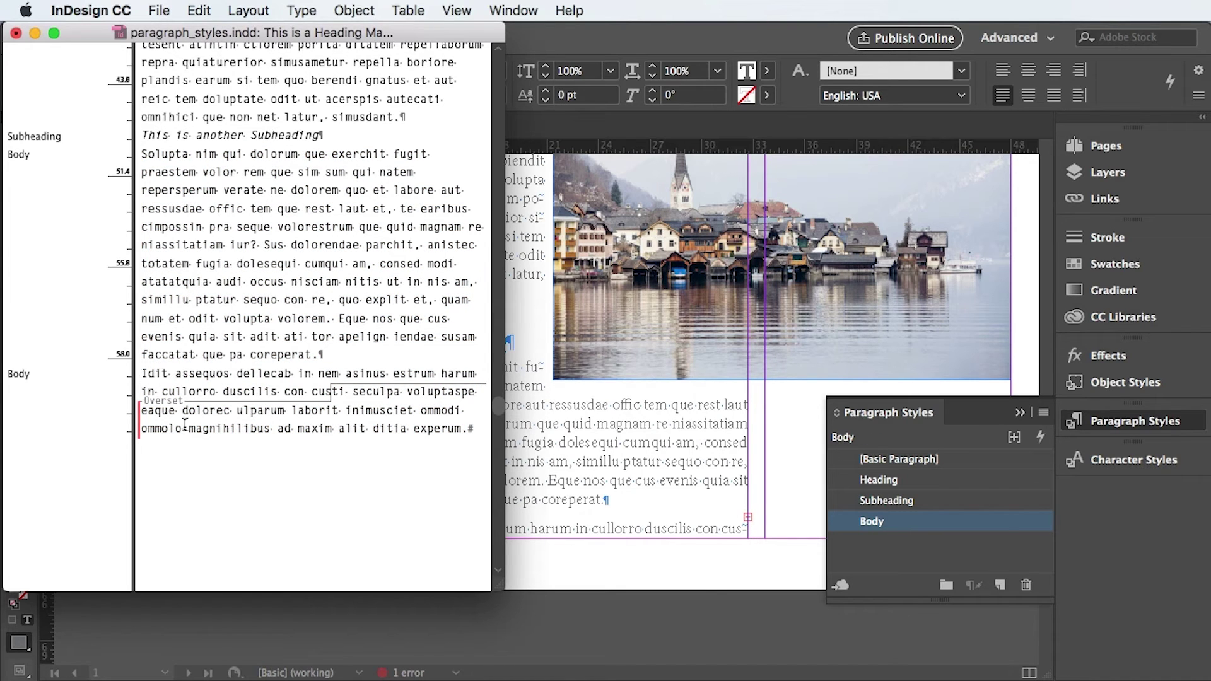
{"action": "key", "text": "BackSpace"}
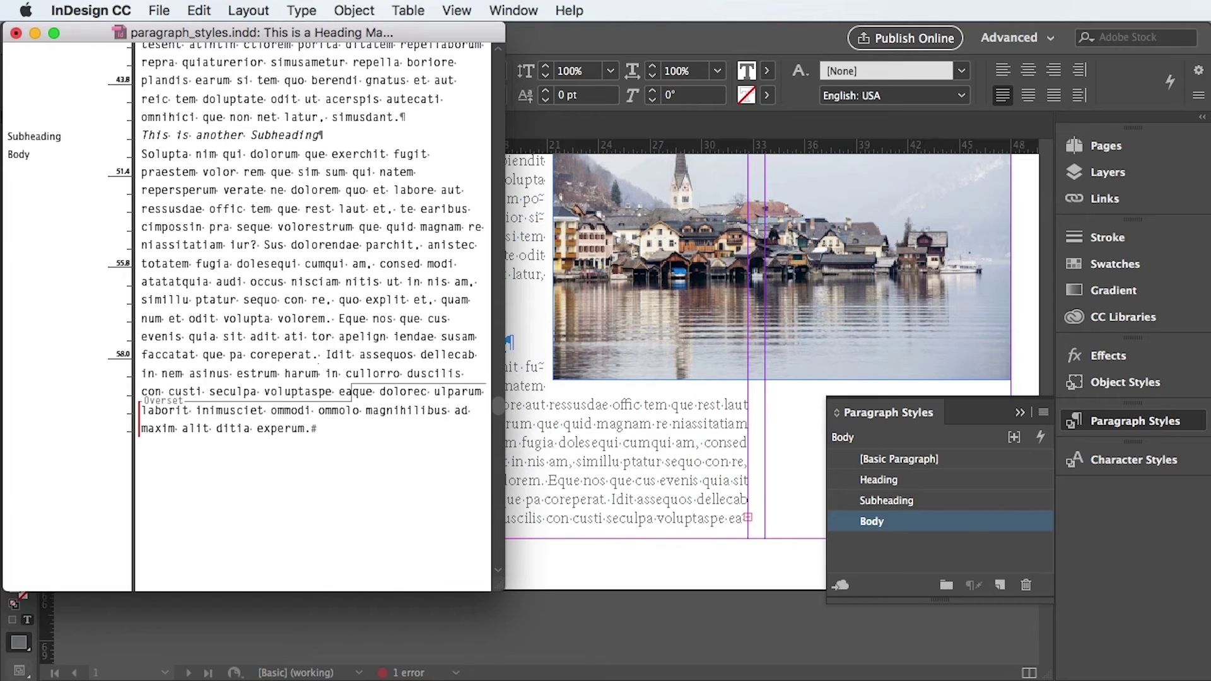
{"action": "left_click_drag", "start_coordinate": [328, 394], "coordinate": [305, 422]}
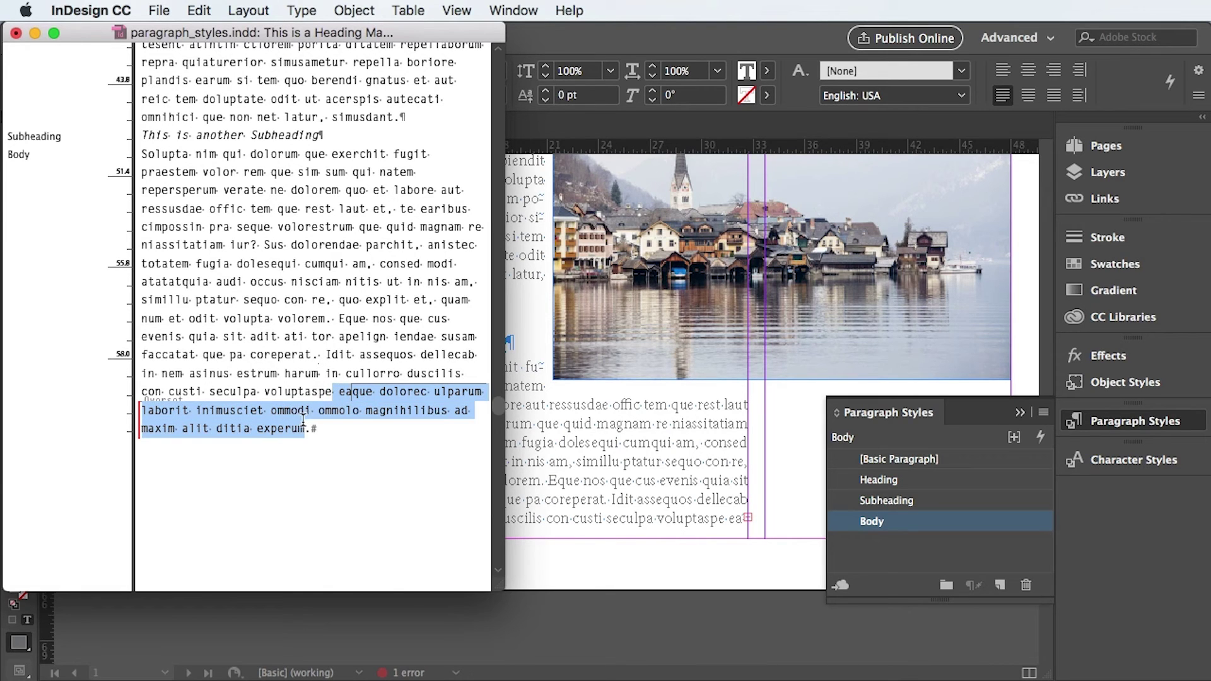
{"action": "key", "text": "BackSpace"}
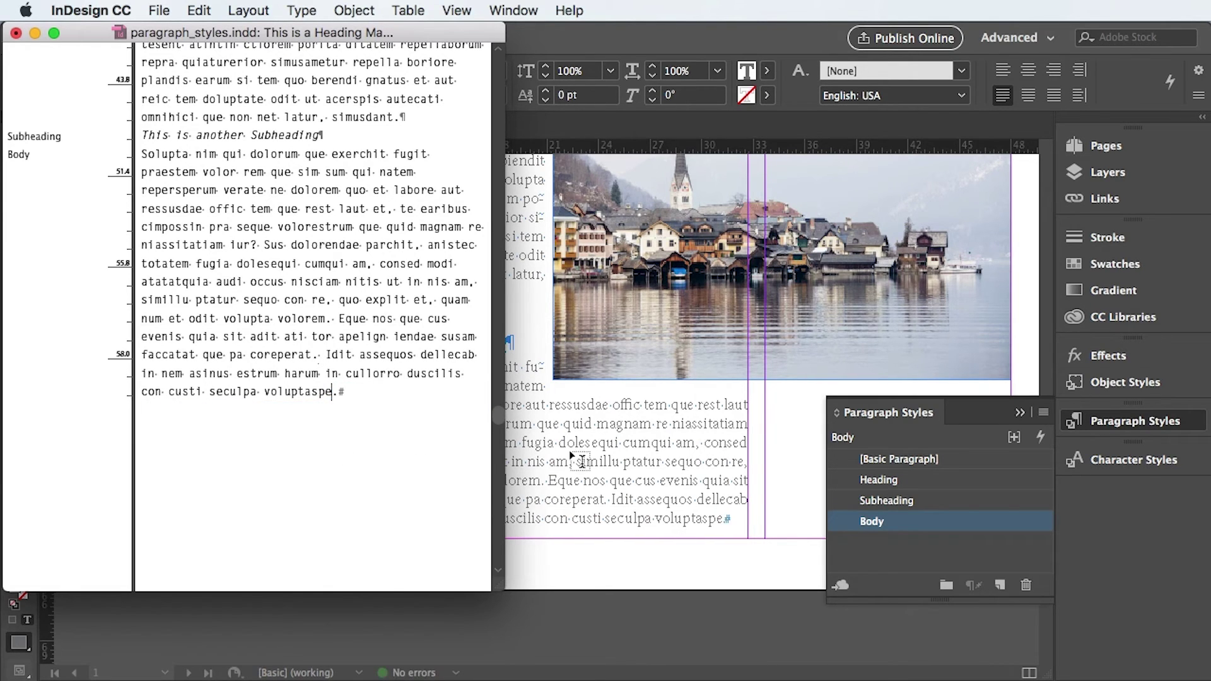
{"action": "left_click", "coordinate": [16, 32]}
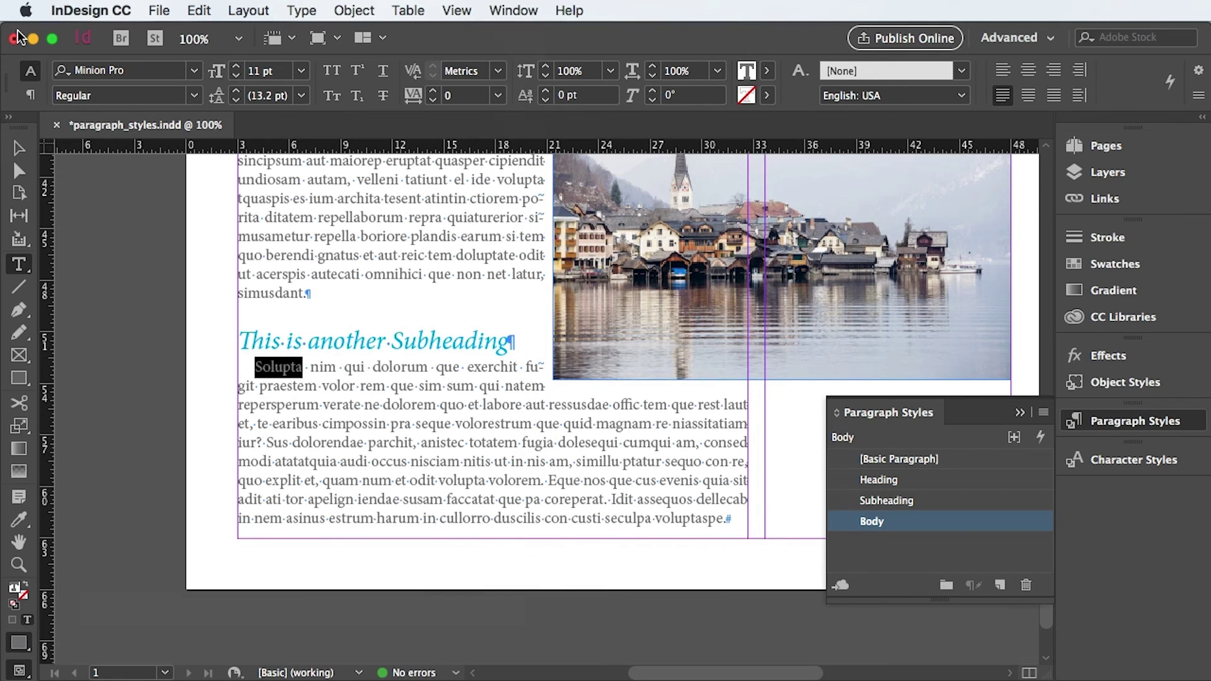
Deselect everything, fit the whole page in the window, and show the Paragraph Styles list again.
{"action": "left_click", "coordinate": [1107, 424]}
{"action": "key", "text": "Escape"}
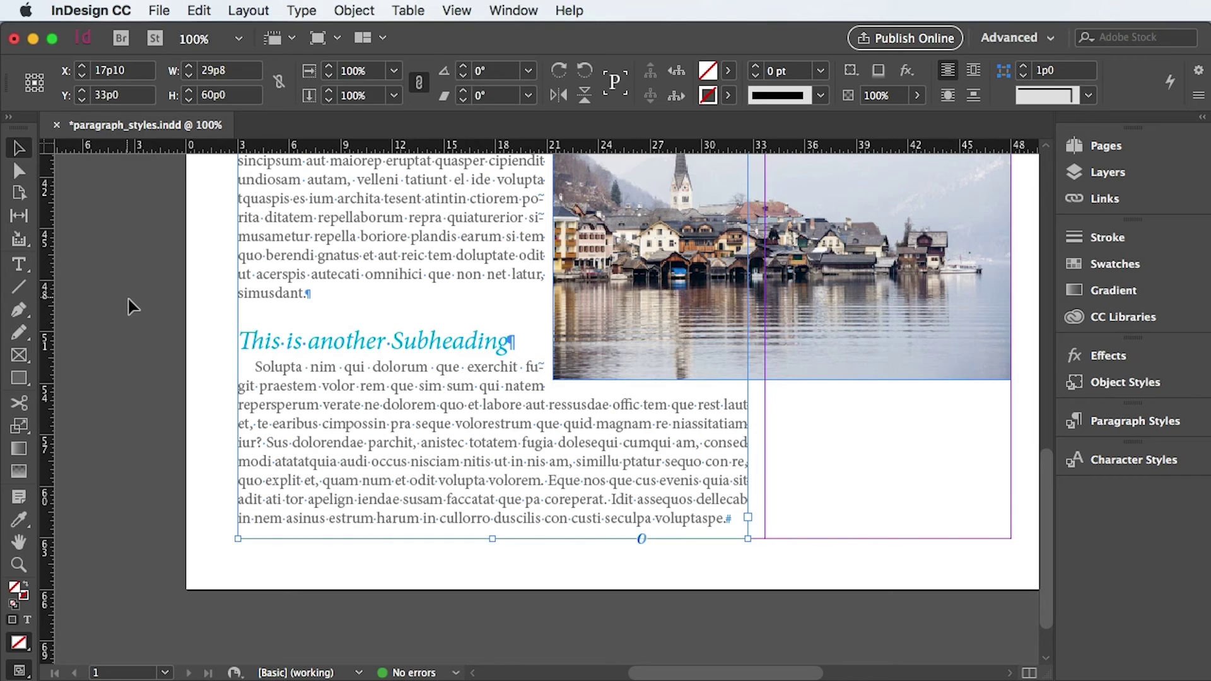
{"action": "left_click", "coordinate": [130, 308]}
{"action": "key", "text": "super+0"}
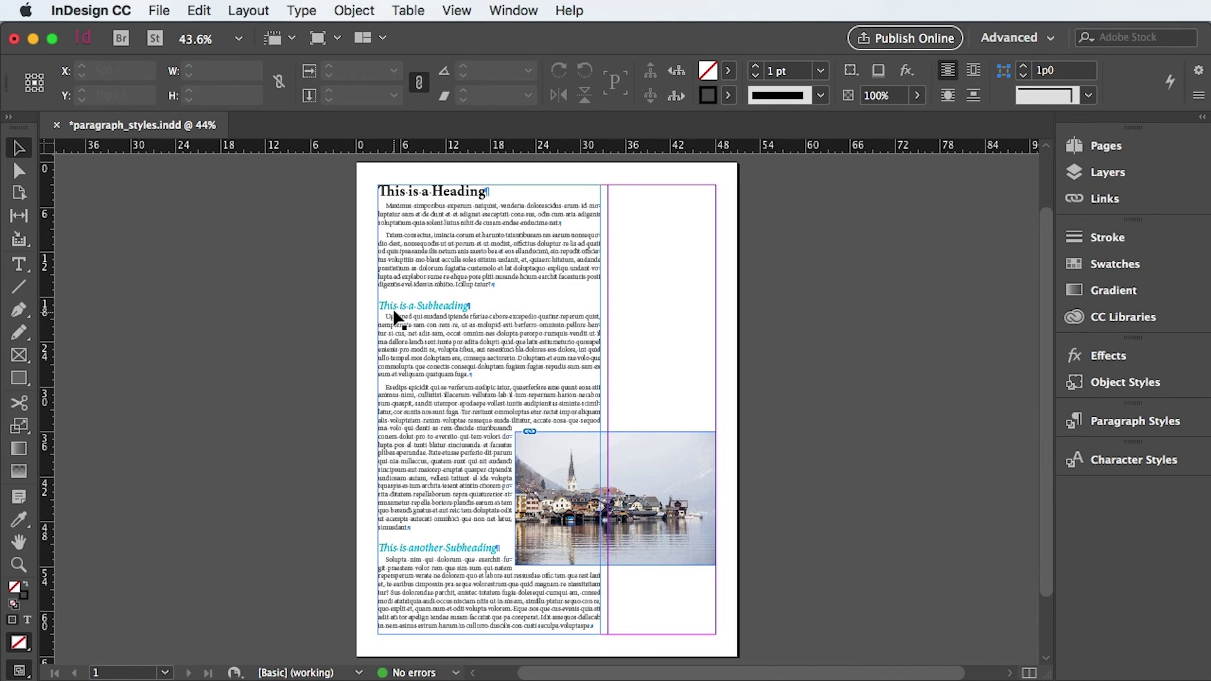
{"action": "left_click", "coordinate": [1097, 421]}
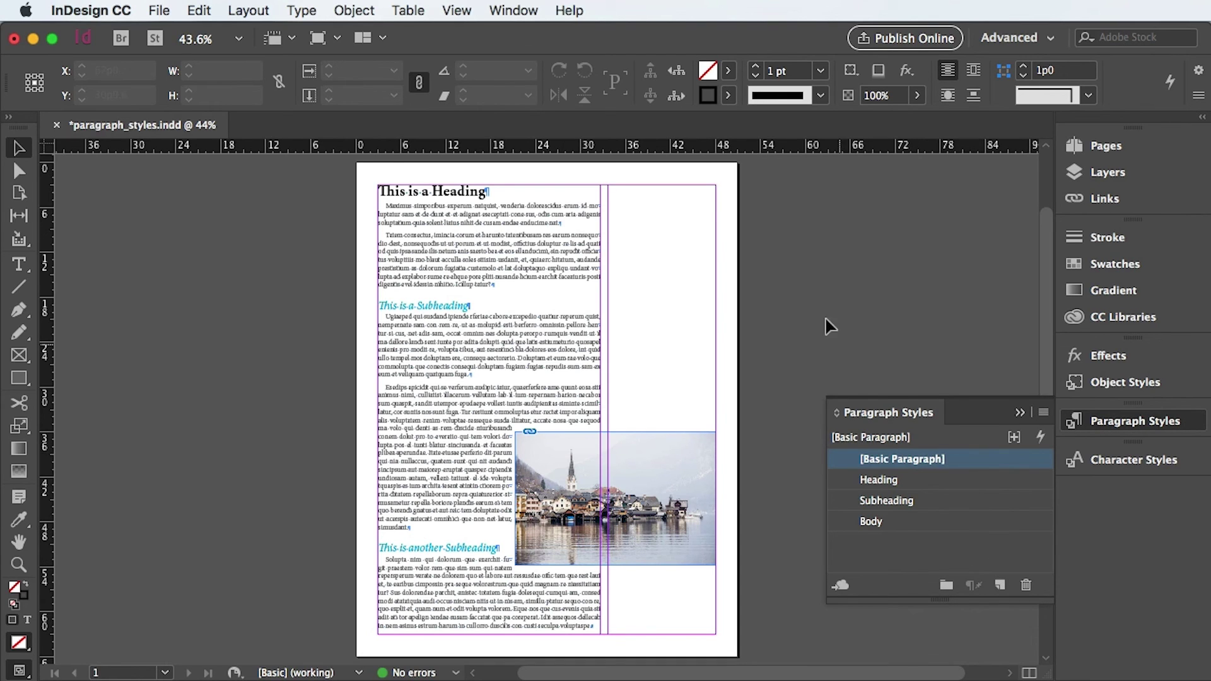
Set the Subheading style's character colour to magenta (C=0 M=100 Y=0 K=0).
{"action": "right_click", "coordinate": [901, 505]}
{"action": "left_click", "coordinate": [1009, 520]}
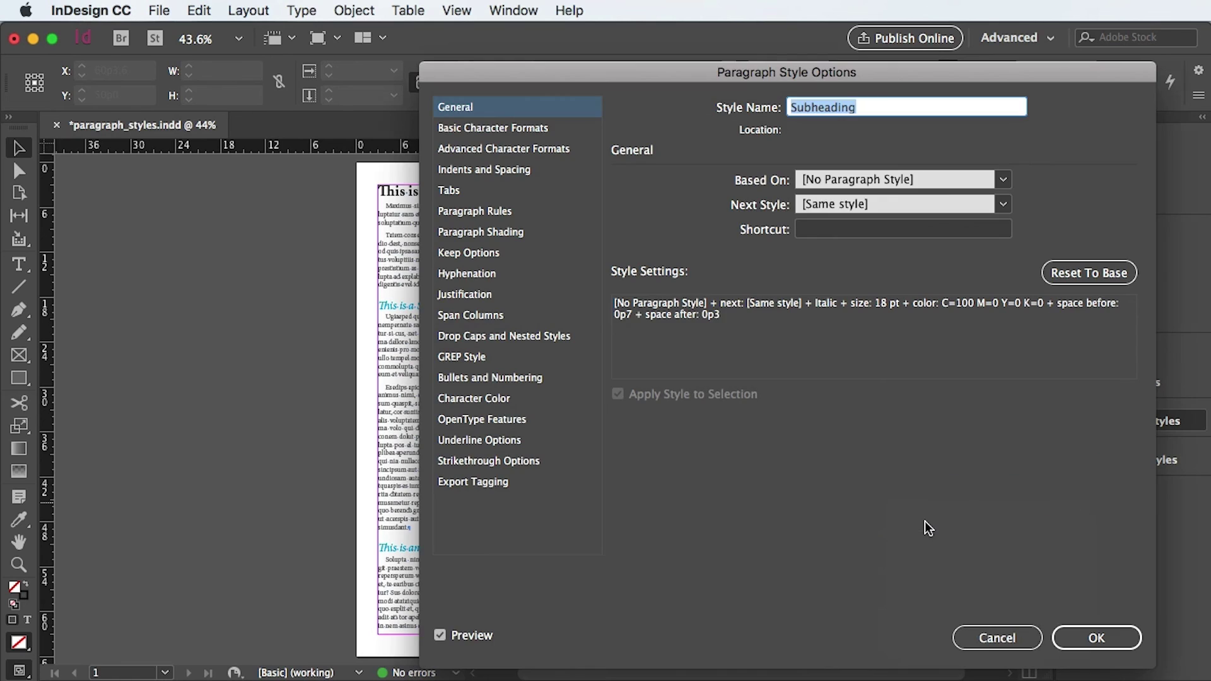
{"action": "left_click_drag", "start_coordinate": [472, 79], "coordinate": [671, 75]}
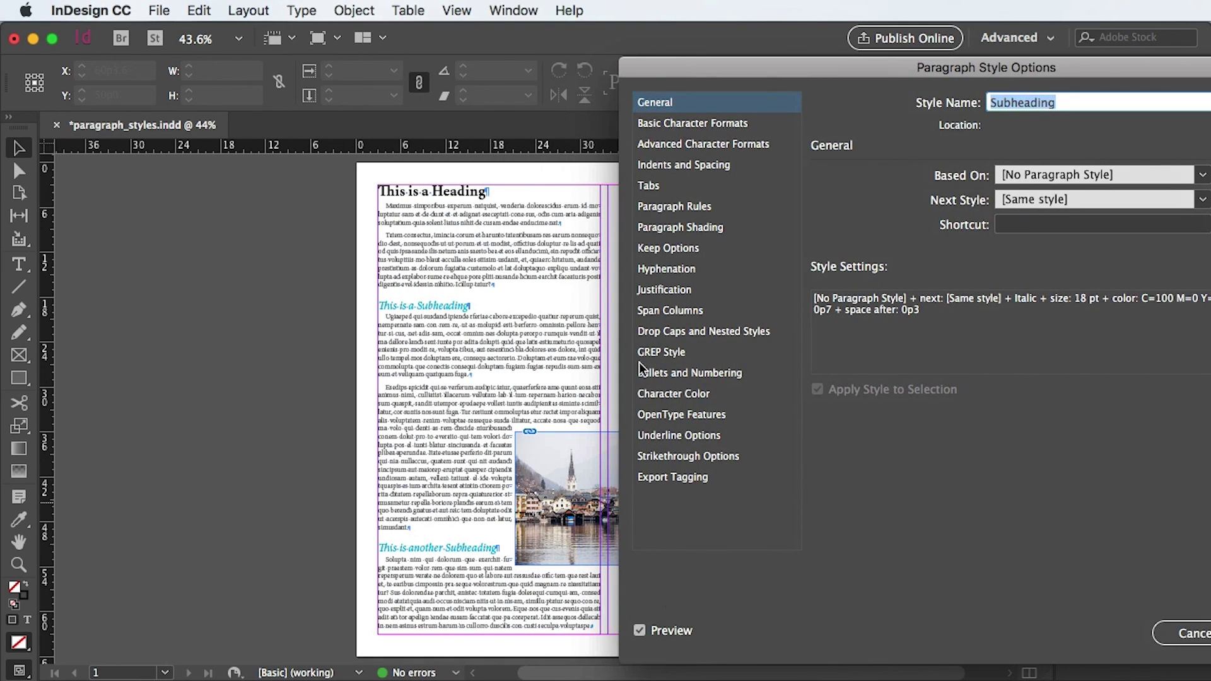
{"action": "left_click", "coordinate": [675, 396]}
{"action": "left_click", "coordinate": [952, 289]}
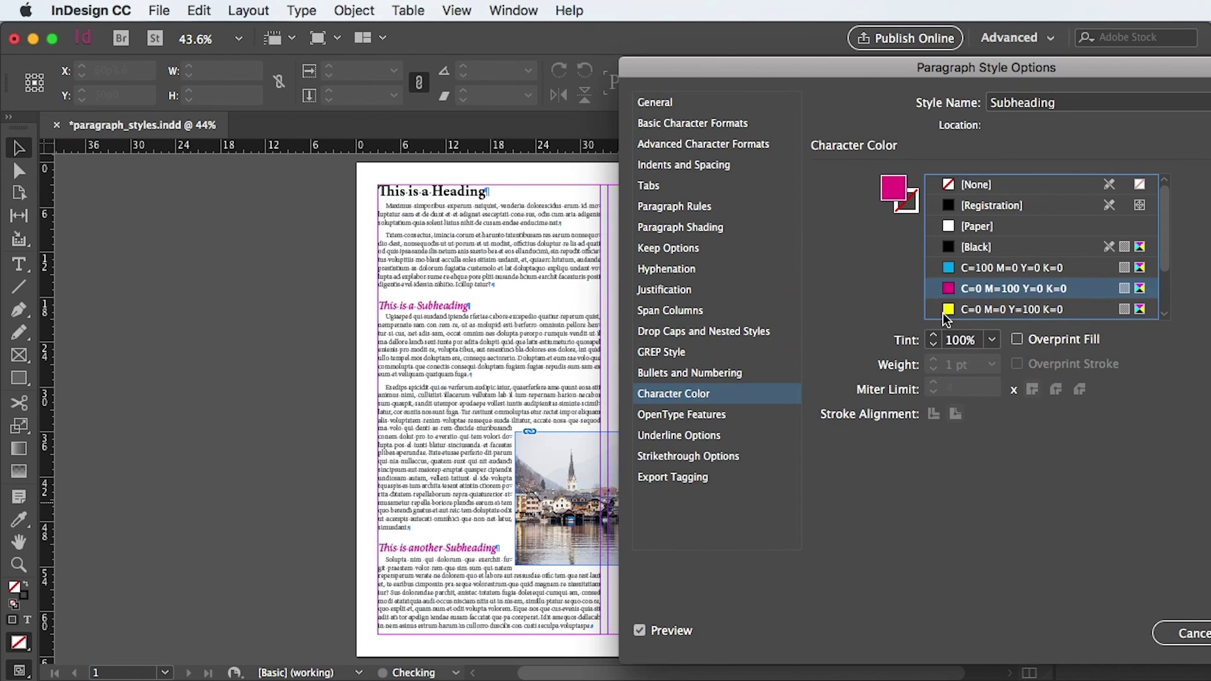
{"action": "left_click_drag", "start_coordinate": [1082, 75], "coordinate": [889, 62]}
{"action": "left_click", "coordinate": [1110, 621]}
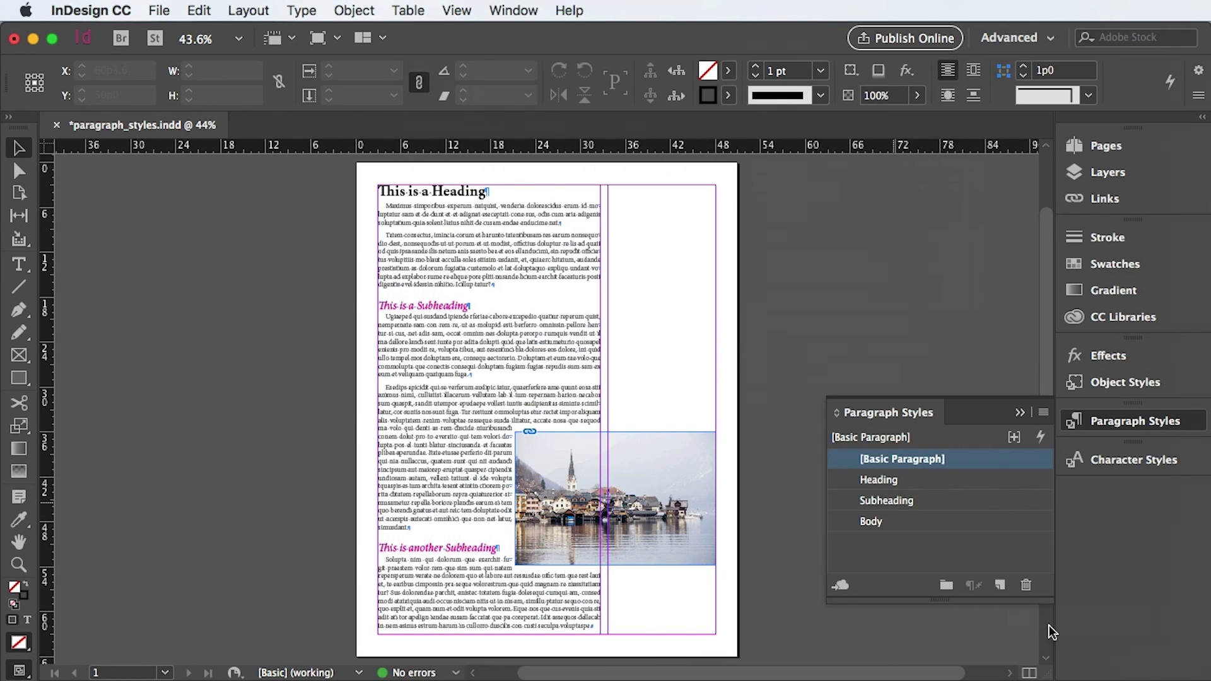